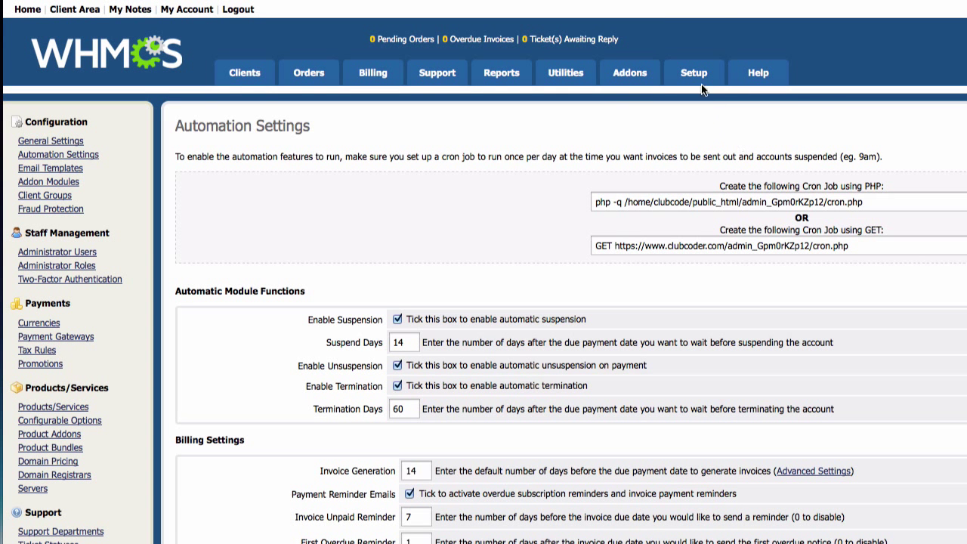
Bring up the Setup > Staff Management submenu
mouse_move(694, 74)
mouse_move(707, 135)
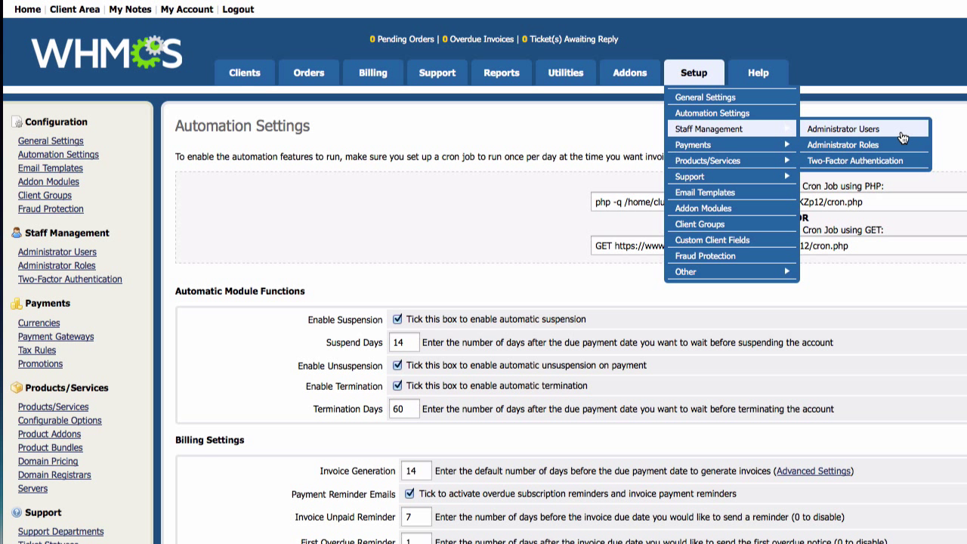
Open Administrator Users, then Administrator Roles, and review the Support Operator role's permissions
left_click(903, 136)
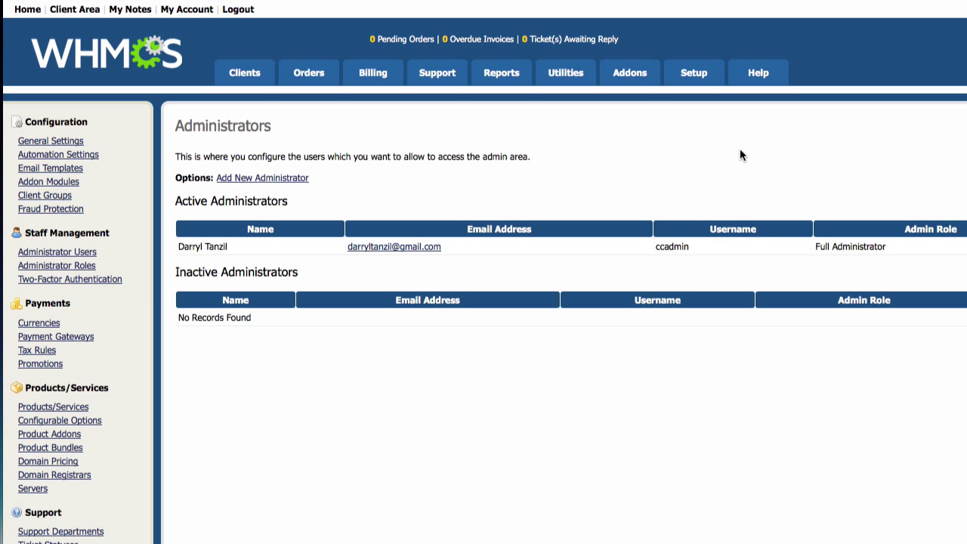
mouse_move(629, 80)
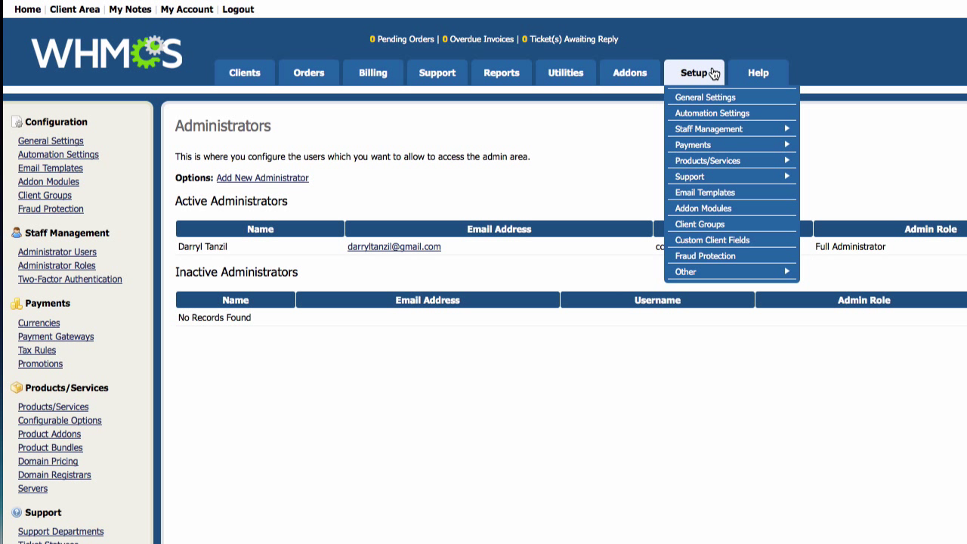
mouse_move(730, 159)
mouse_move(744, 130)
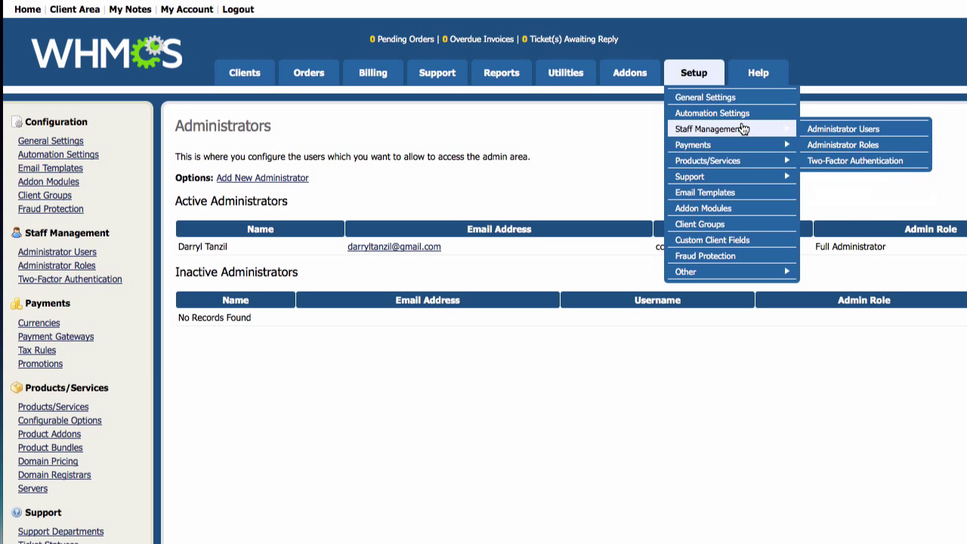
left_click(825, 146)
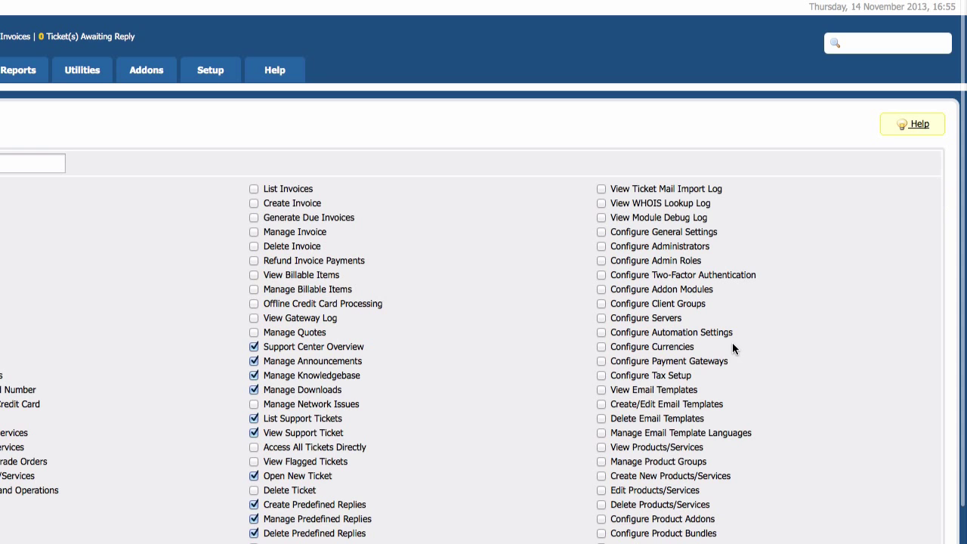
scroll(404, 106, "down", 3)
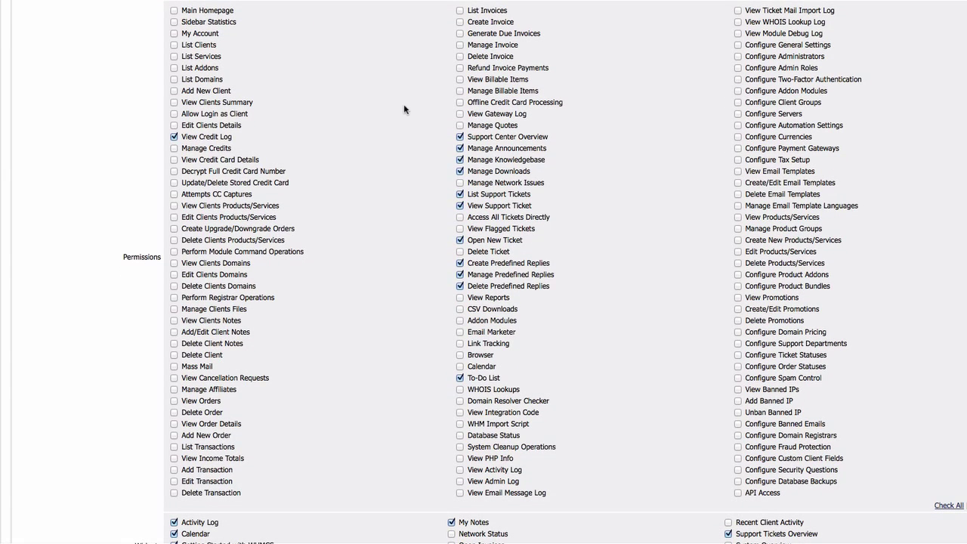
scroll(508, 144, "down", 4)
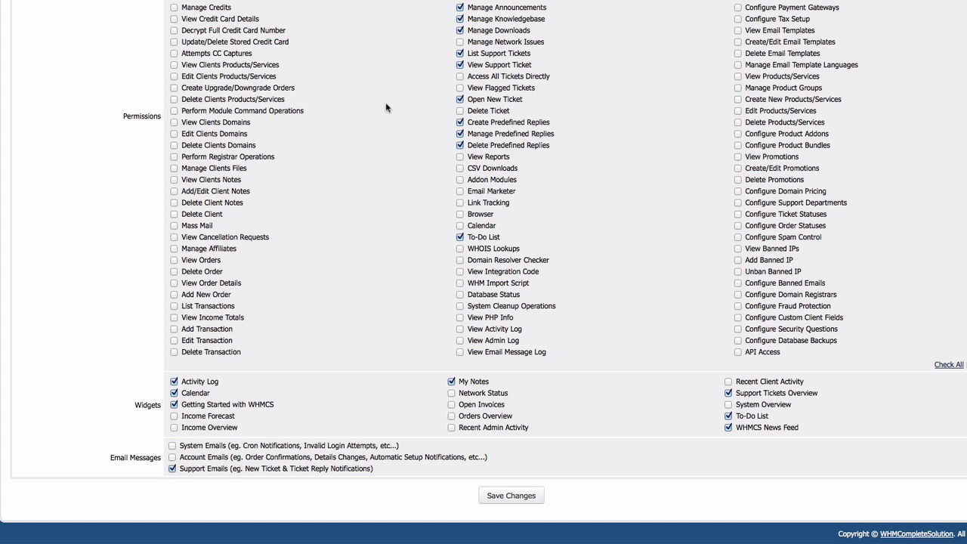
scroll(386, 102, "up", 4)
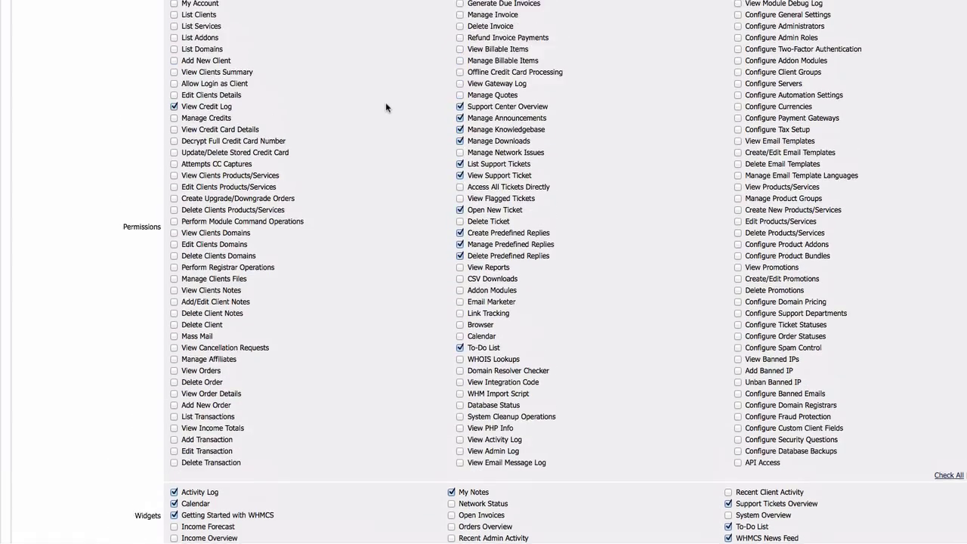
scroll(639, 167, "up", 3)
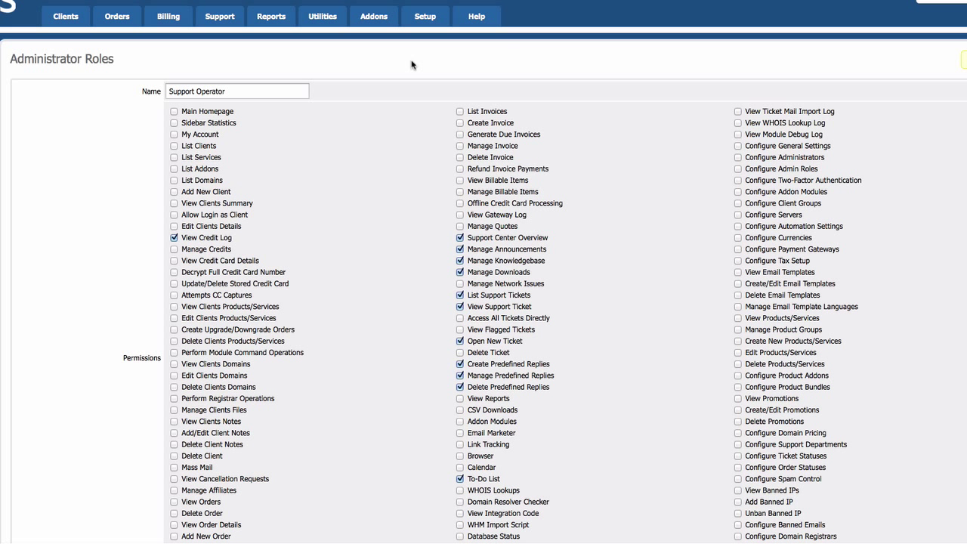
Open Setup > Payments > Payment Gateways and pick PayPal in the Activate Module list
mouse_move(423, 23)
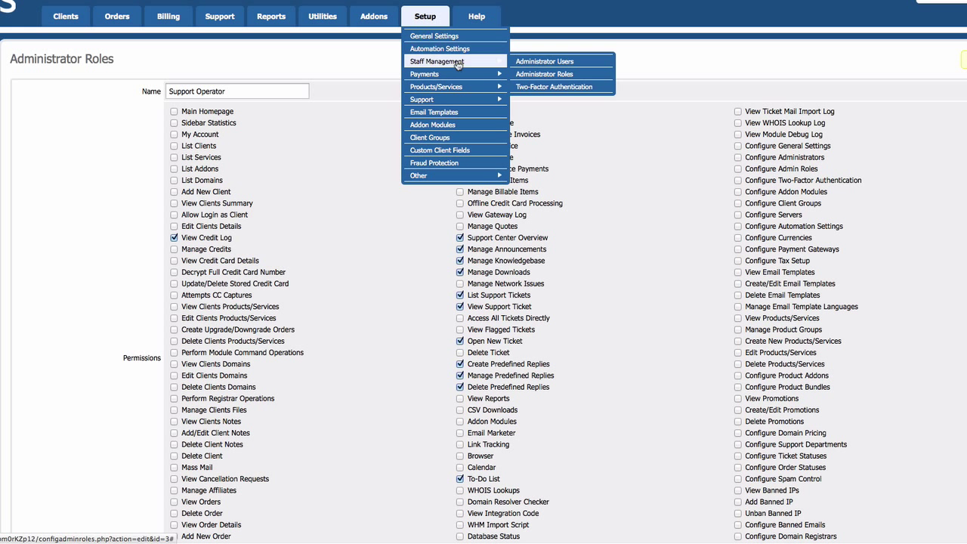
mouse_move(502, 63)
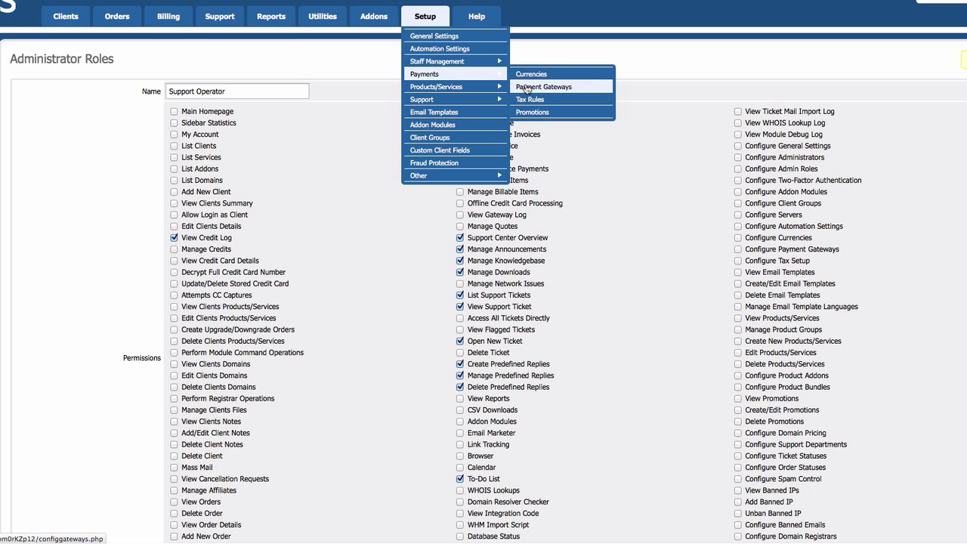
left_click(527, 88)
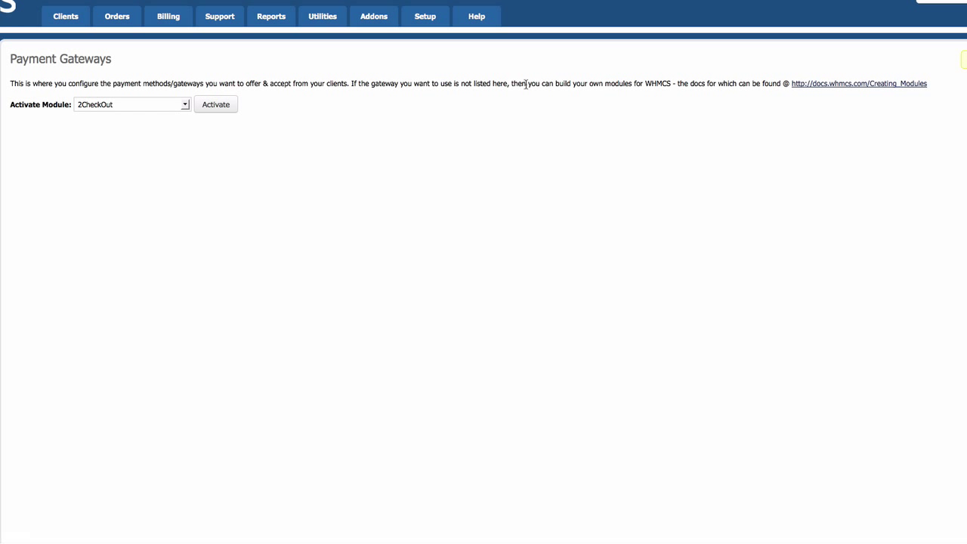
left_click(156, 107)
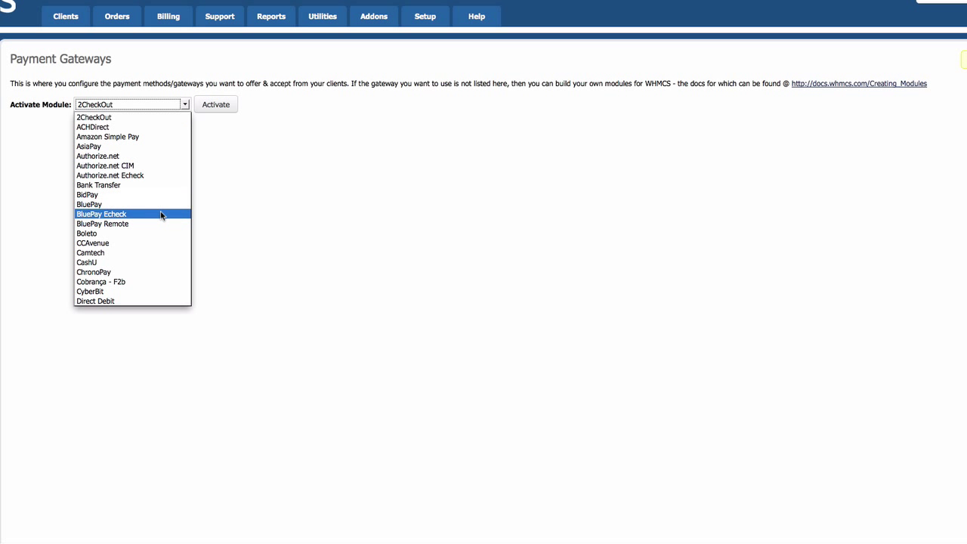
scroll(161, 216, "down", 6)
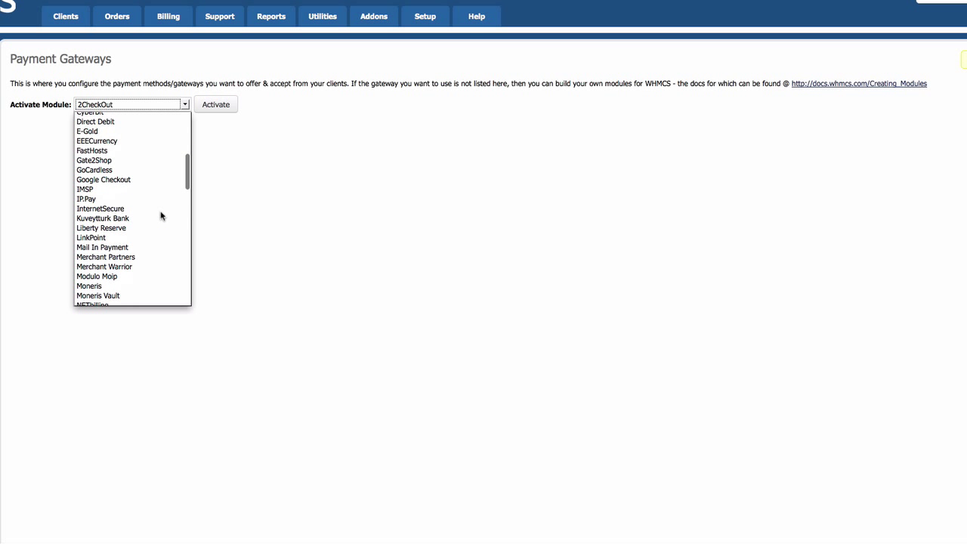
scroll(161, 216, "down", 7)
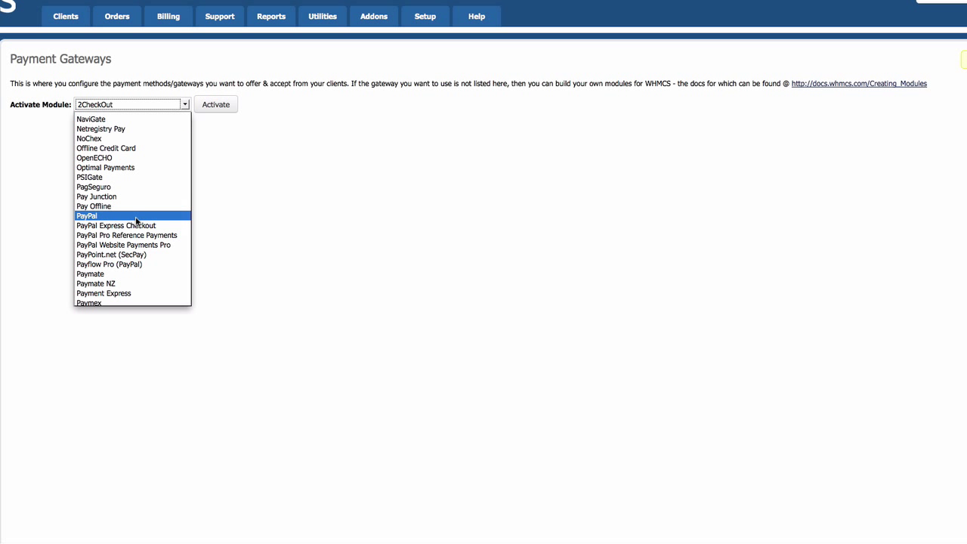
left_click(136, 217)
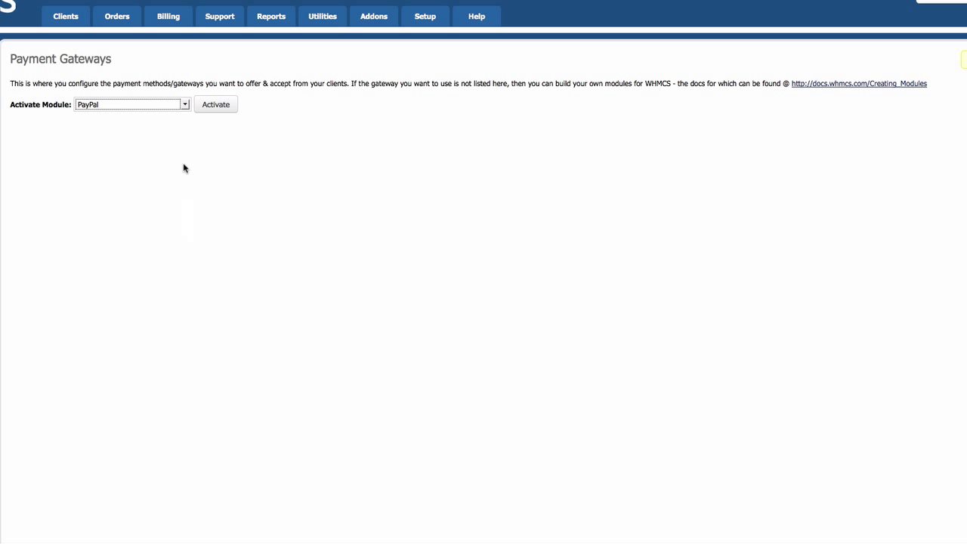
Activate PayPal and type the display name 'PayPal (Credit Cards / eCheck / Bank Transfer)'
left_click(210, 111)
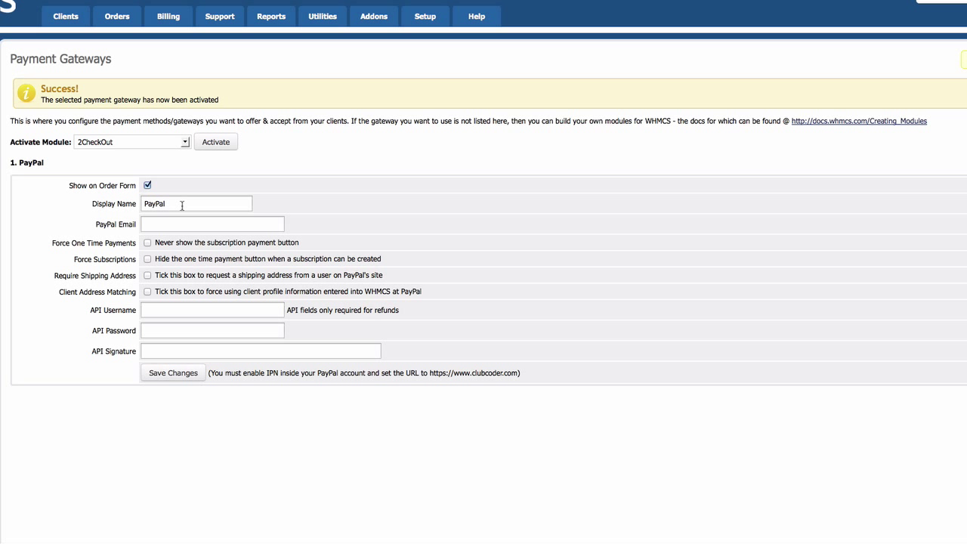
double_click(181, 205)
left_click(202, 207)
type("(Credit Cards /")
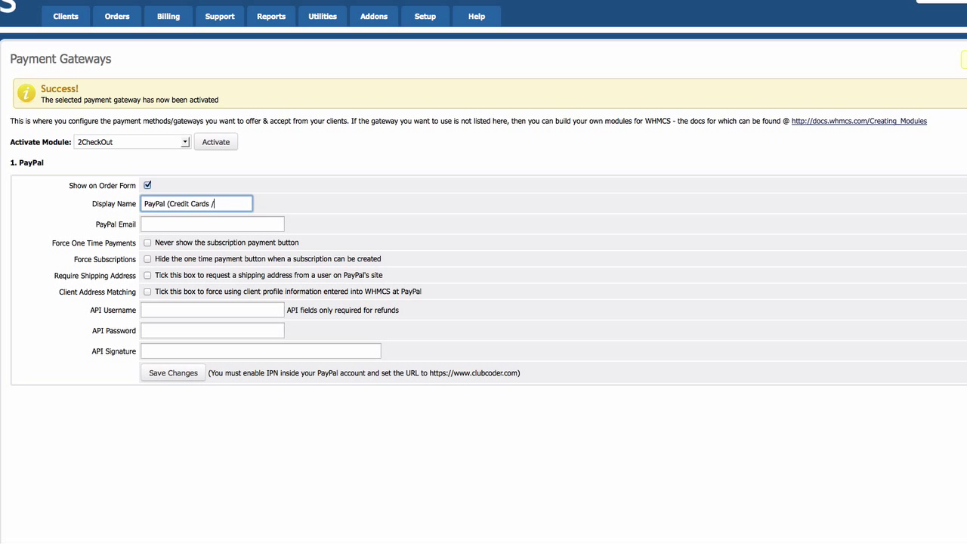
type(" eCheck/ Wire")
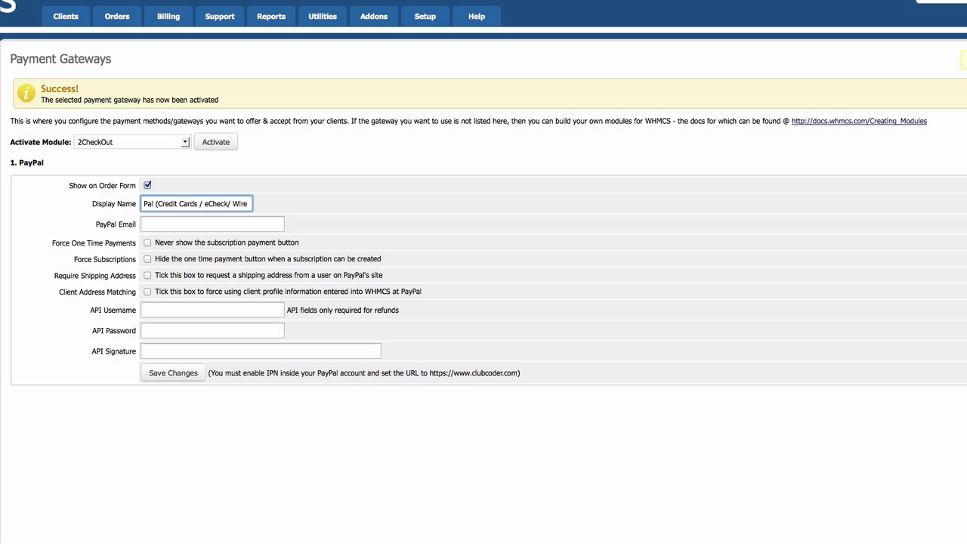
key("BackSpace")
key("BackSpace")
key("BackSpace")
key("BackSpace")
type("B")
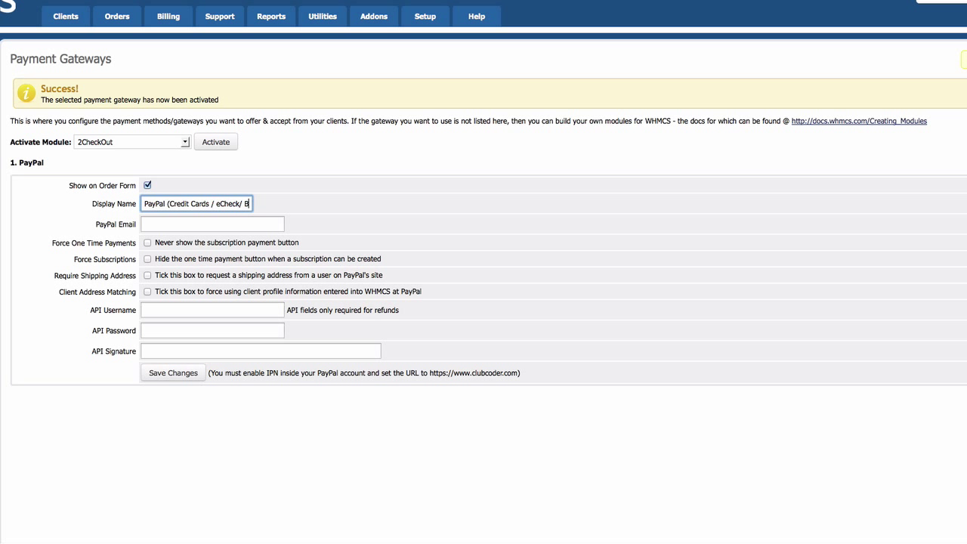
type("ank Tra")
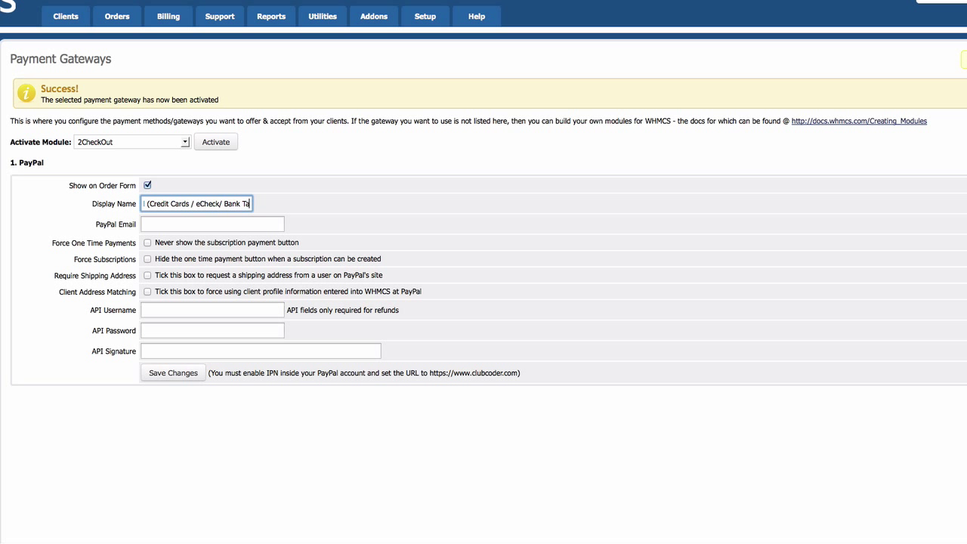
type("nsf")
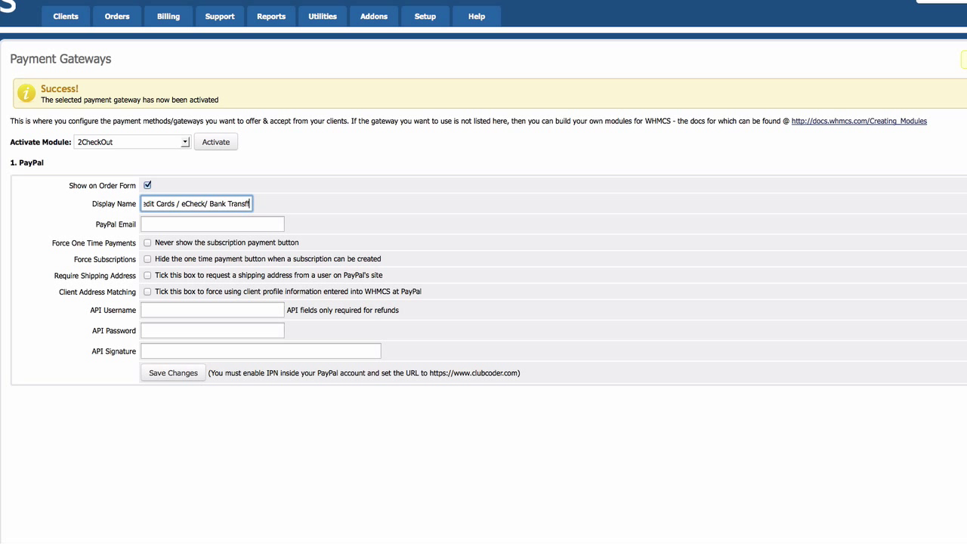
type("er)")
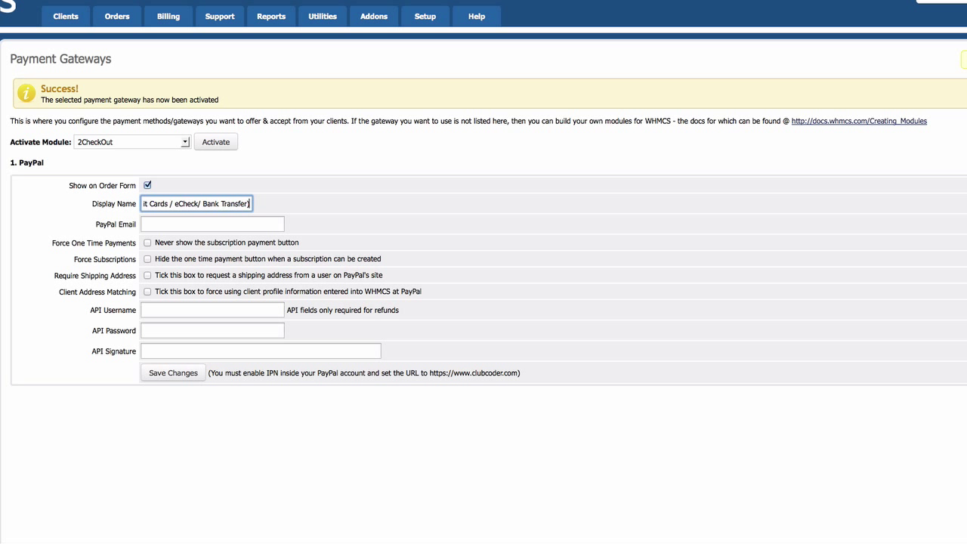
Insert the missing space between 'eCheck' and the slash in the display name
key("Left")
key("Left")
key("Left")
key("Left")
key("Left")
key("Left")
key("Left")
key("Left")
key("Left")
key("Left")
key("Left")
key("Left")
key("Left")
key("Left")
key("Left")
key("Left")
key("Left")
key("Left")
key("Left")
key("Left")
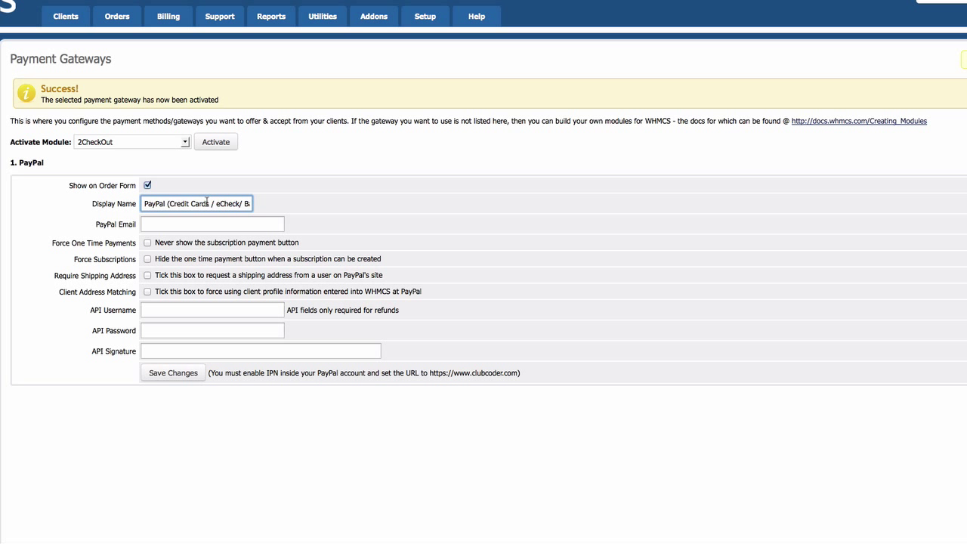
key("Right")
key("Right")
key("Right")
key("Right")
key("Right")
key("Right")
key("Right")
key("Right")
key("Right")
key("Right")
key("Right")
key("Right")
key("Right")
key("Right")
key("Right")
key("Right")
key("Right")
key("Right")
key("Right")
key("Right")
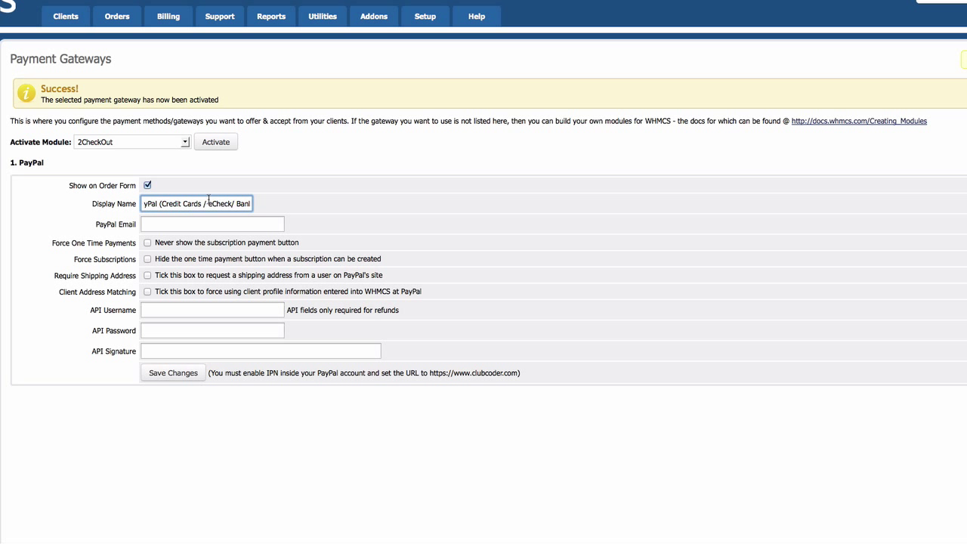
left_click(213, 203)
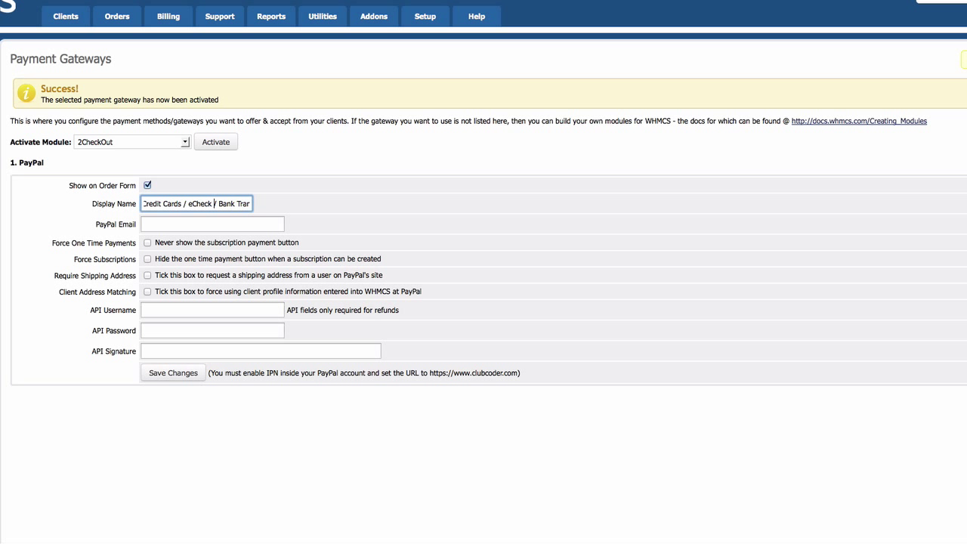
key("Right")
key("Right")
key("Right")
key("Right")
key("Right")
key("Right")
key("Right")
key("Right")
key("Right")
key("Right")
key("Right")
key("Right")
key("Right")
key("Right")
key("Right")
key("Right")
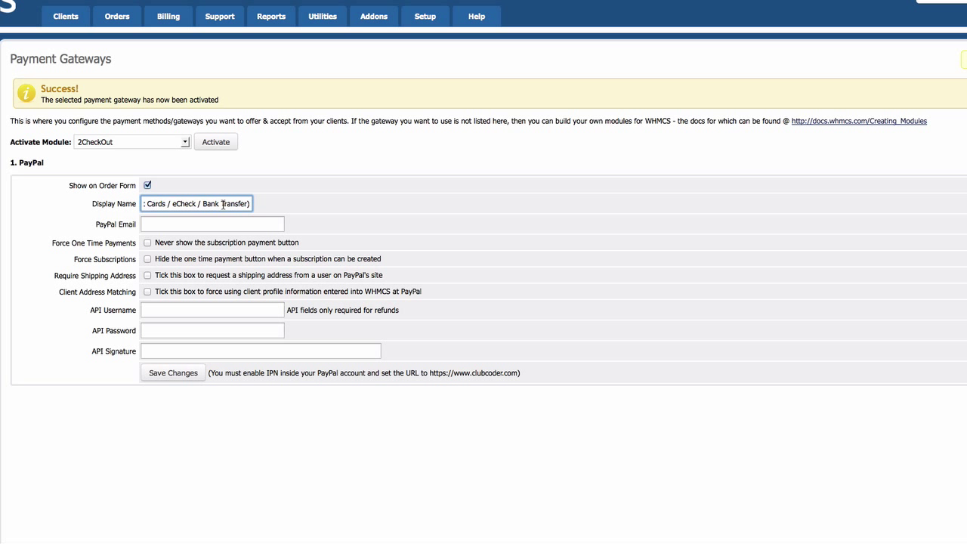
left_click(204, 223)
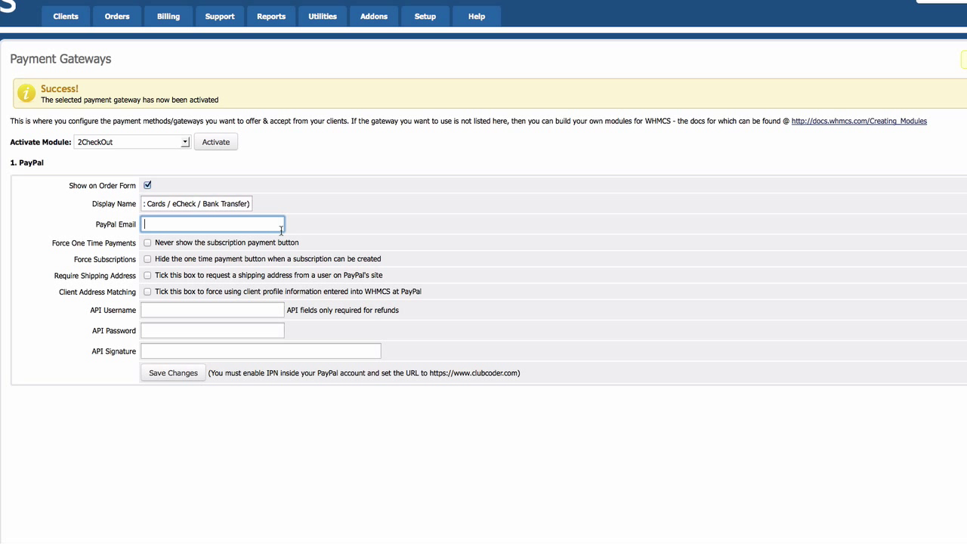
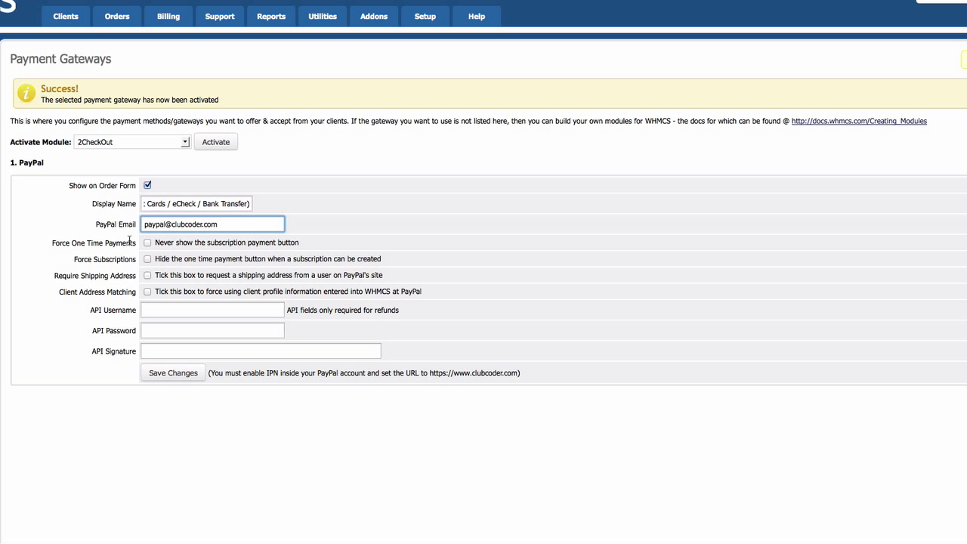
Enter the merchant's PayPal account e-mail, leaving API Username, Password and Signature empty
scroll(130, 242, "down", 1)
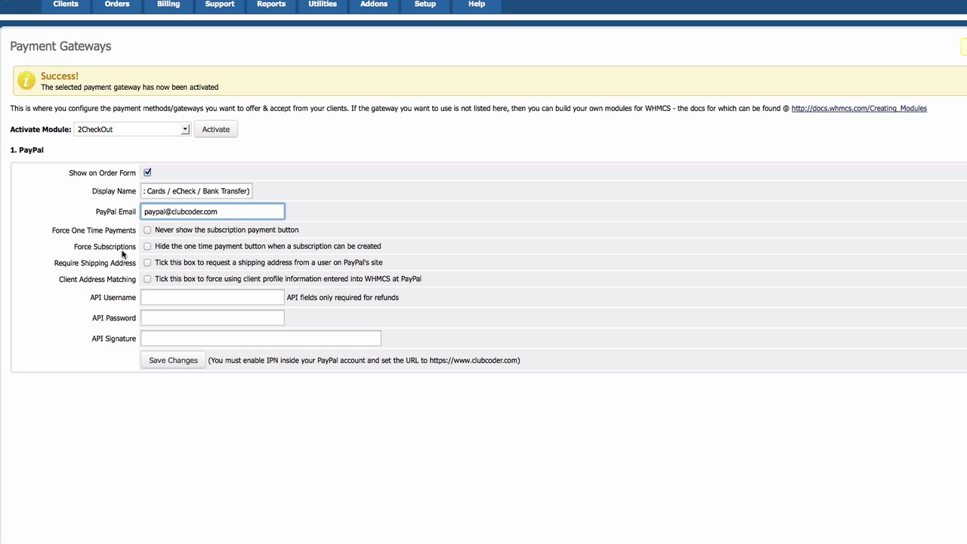
scroll(124, 256, "down", 1)
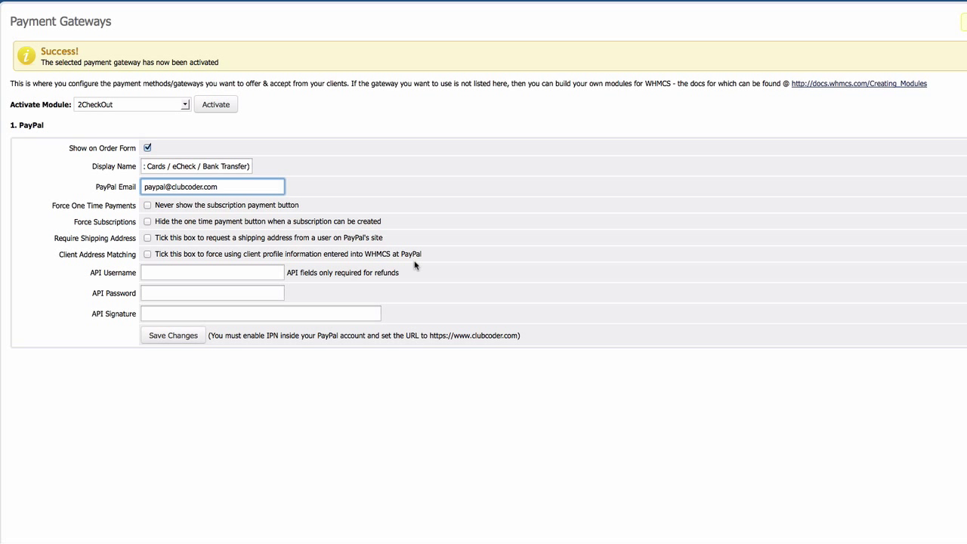
left_click(167, 266)
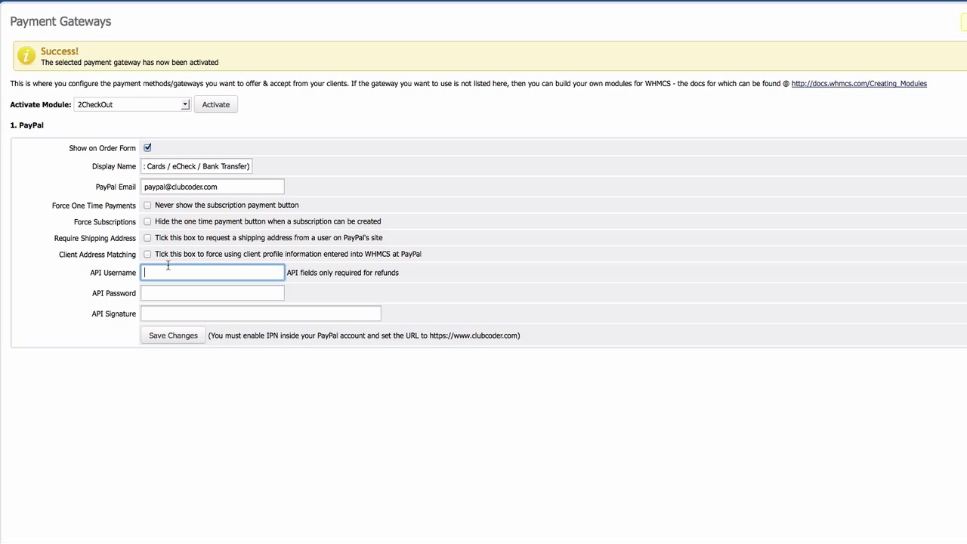
left_click(168, 288)
left_click(169, 309)
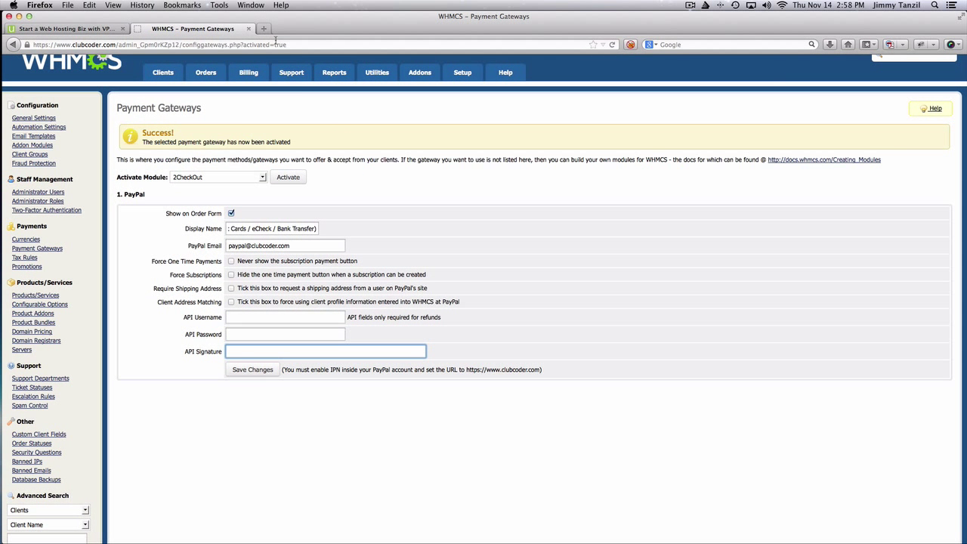
Load paypal.com in a new tab and enter the account's login e-mail and password
left_click(264, 29)
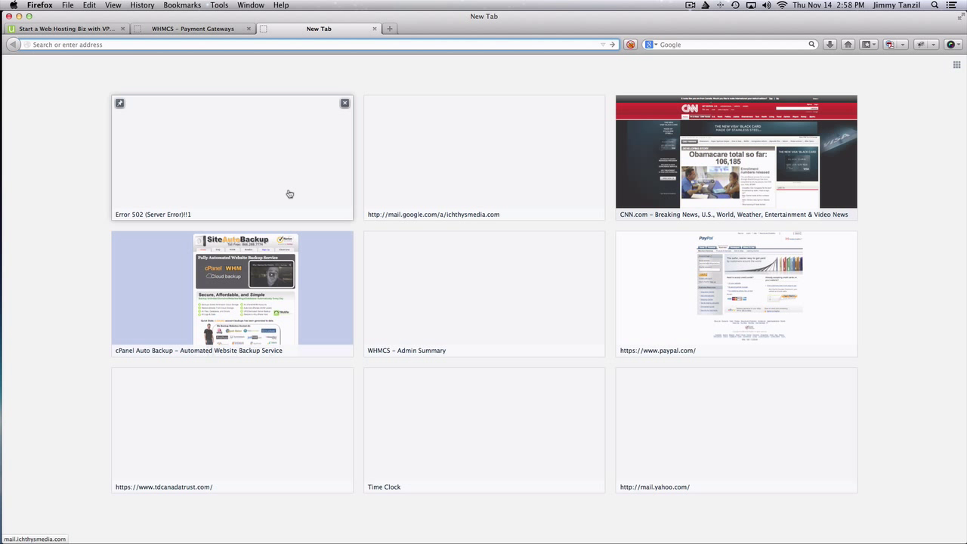
type("paypal.com/")
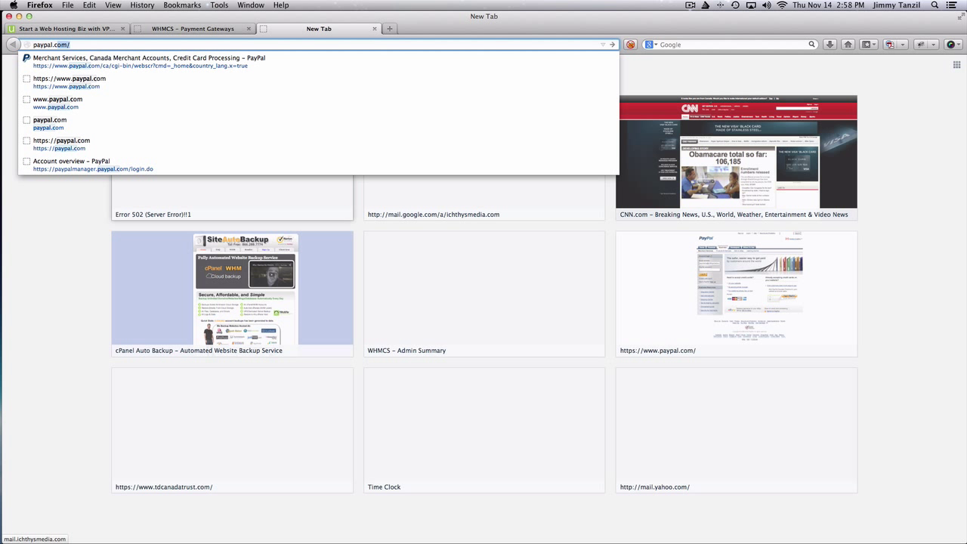
key("Return")
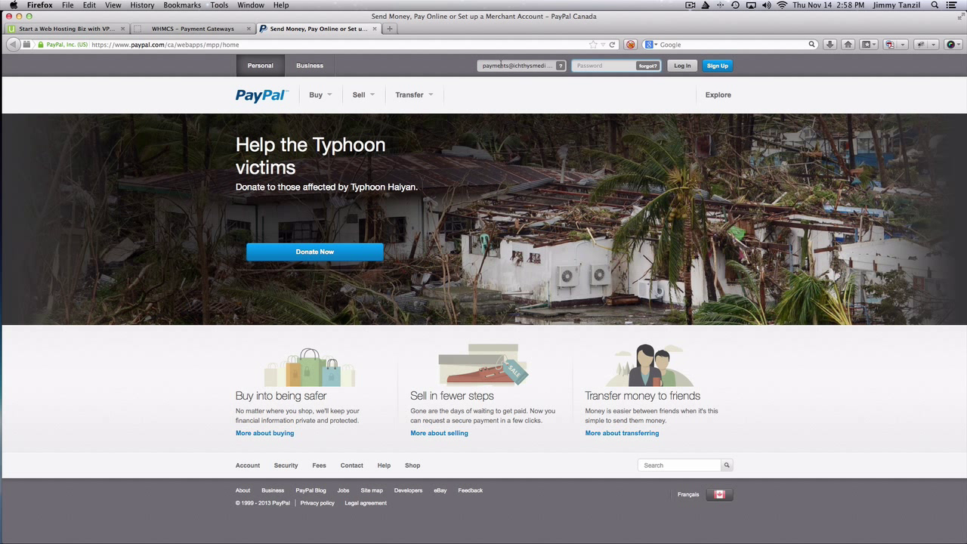
left_click(501, 65)
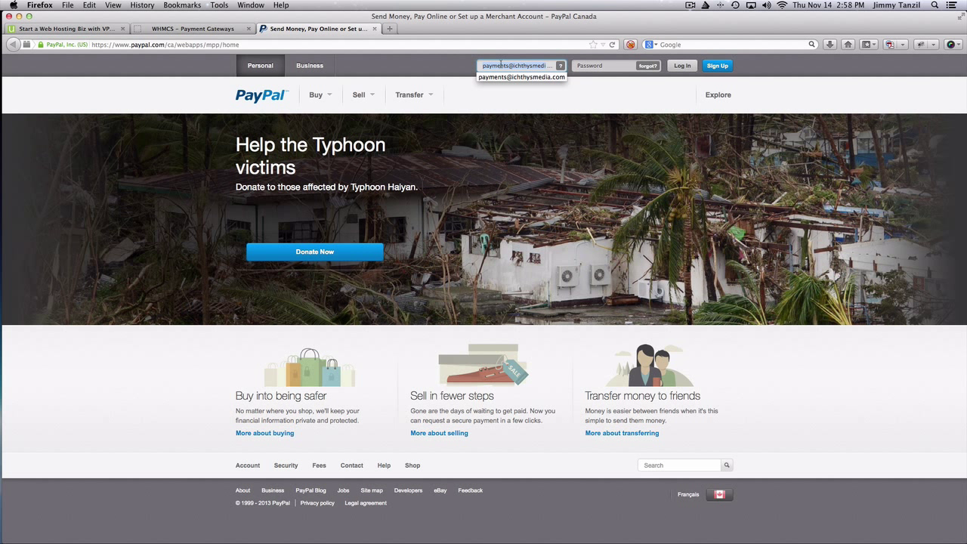
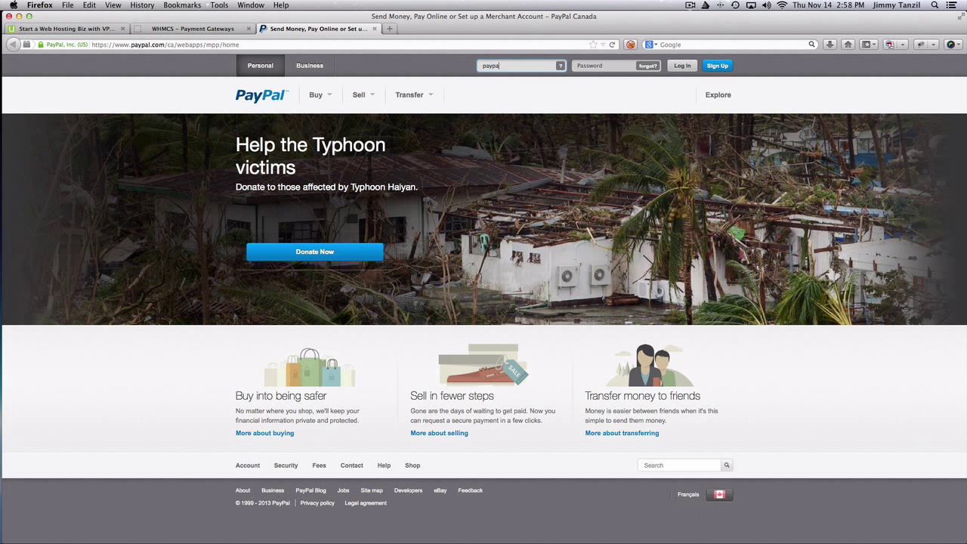
key("Tab")
type("******")
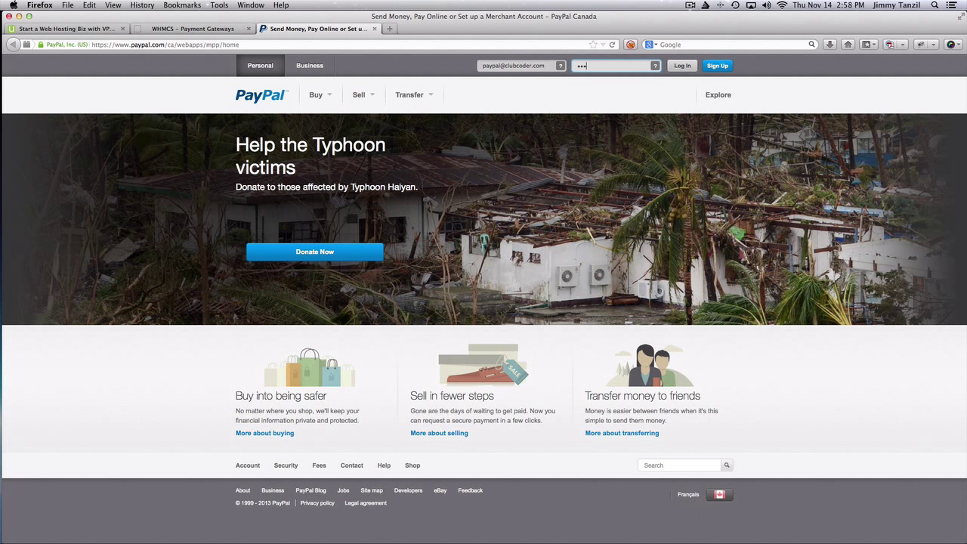
type("***")
Log in to PayPal, open the account Profile, and search the site for 'api'
left_click(682, 66)
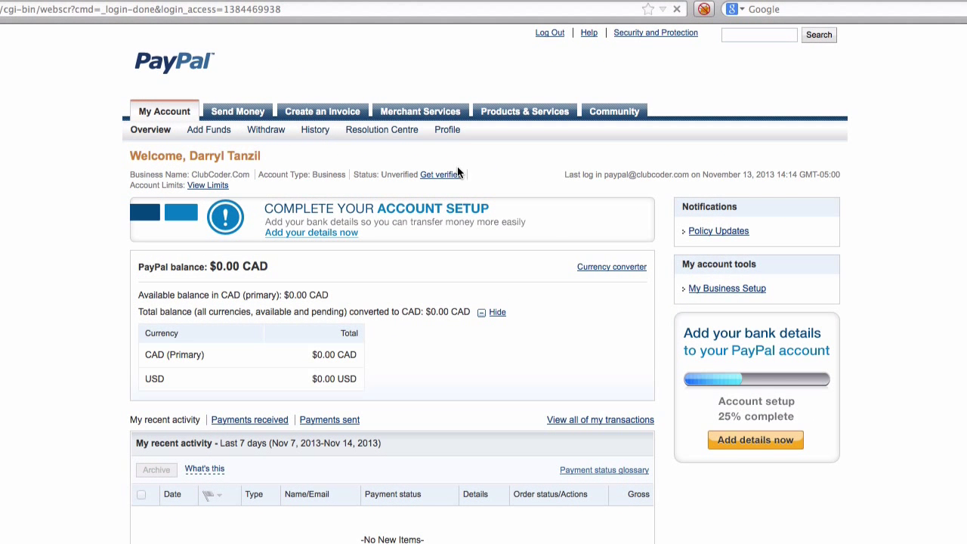
mouse_move(451, 136)
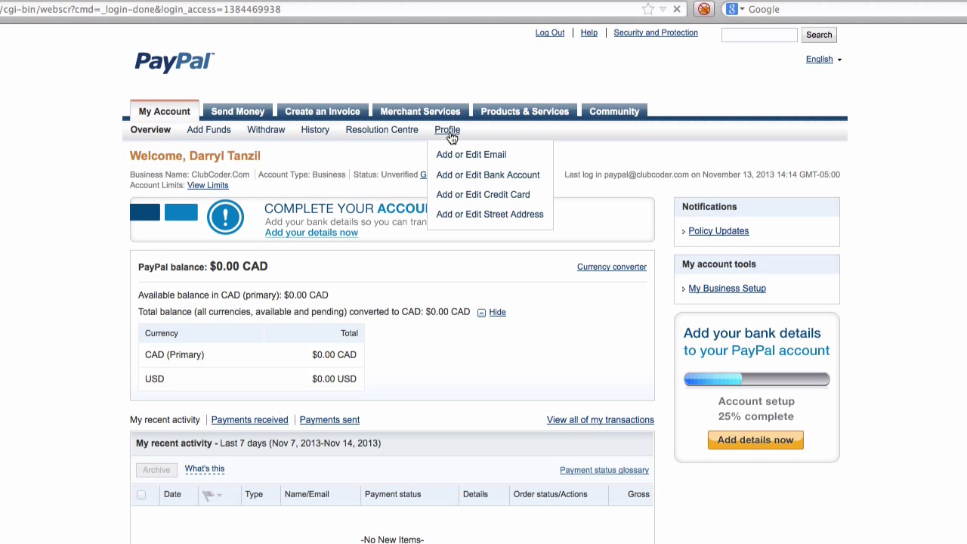
left_click(450, 134)
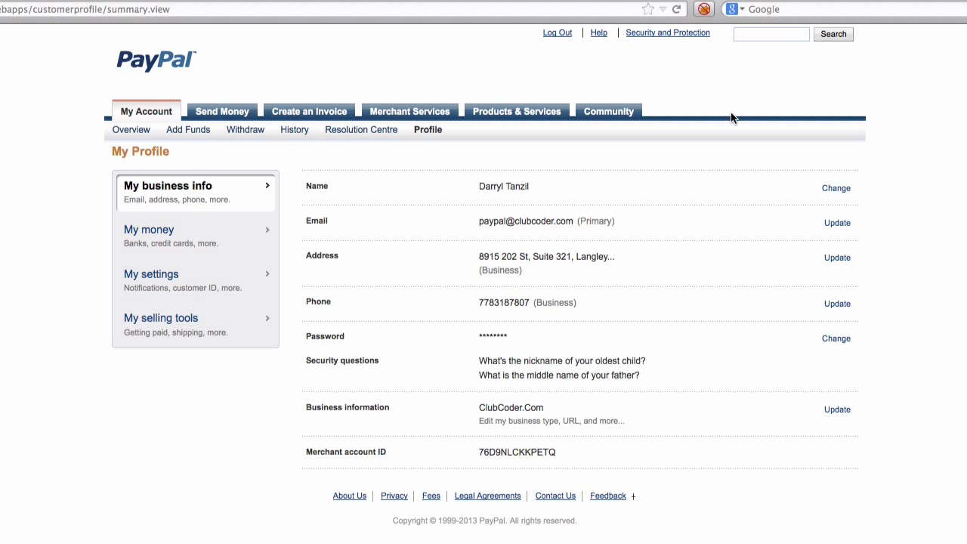
left_click(763, 37)
type("api")
key("Return")
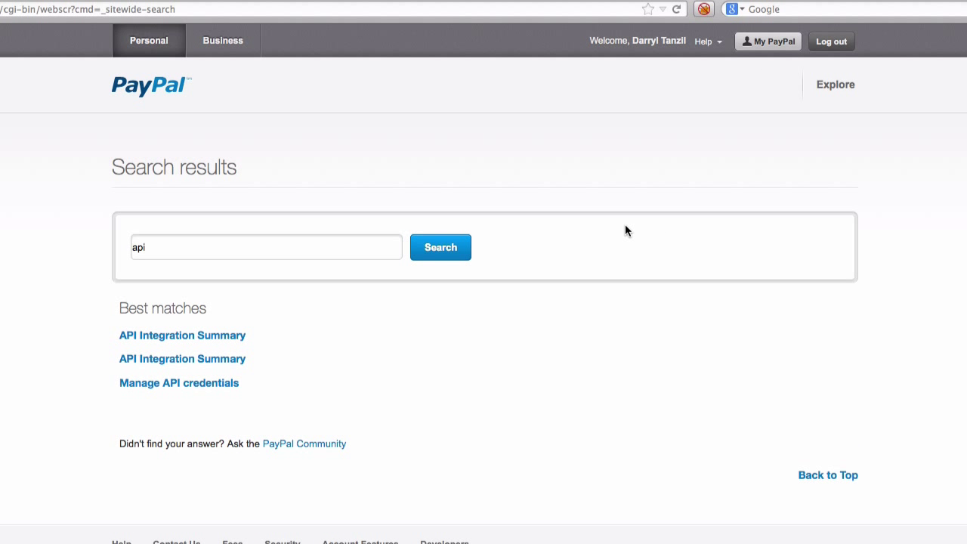
scroll(625, 224, "down", 1)
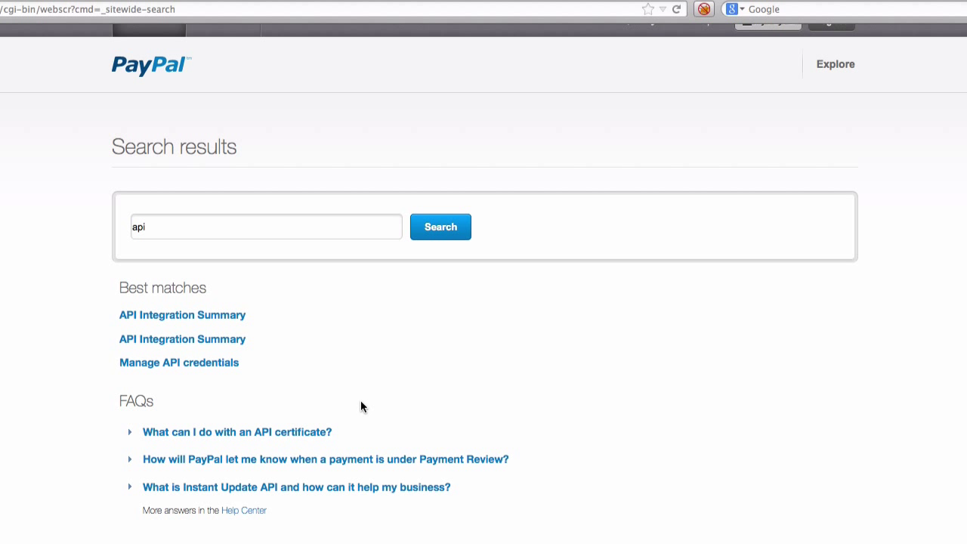
Open Manage API credentials and submit a request for an API signature
left_click(213, 368)
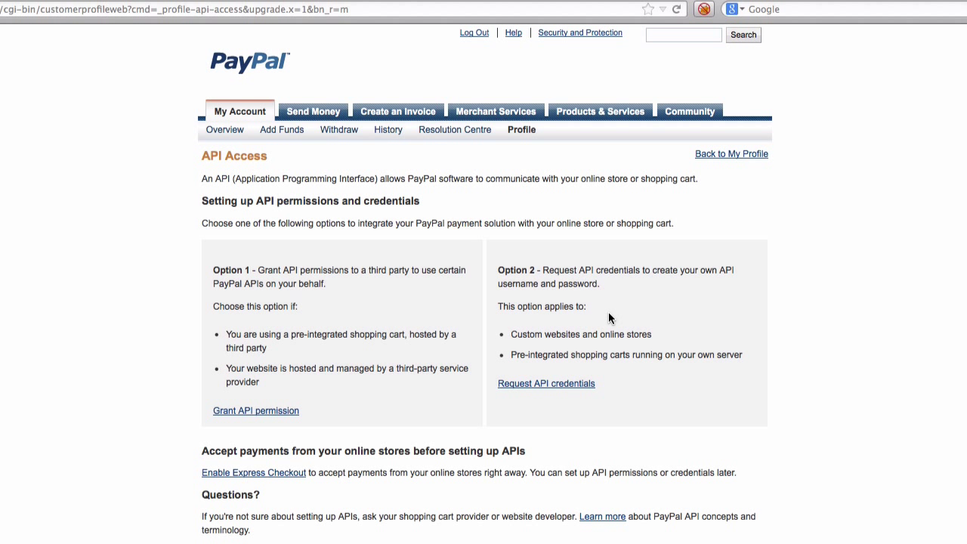
left_click(538, 388)
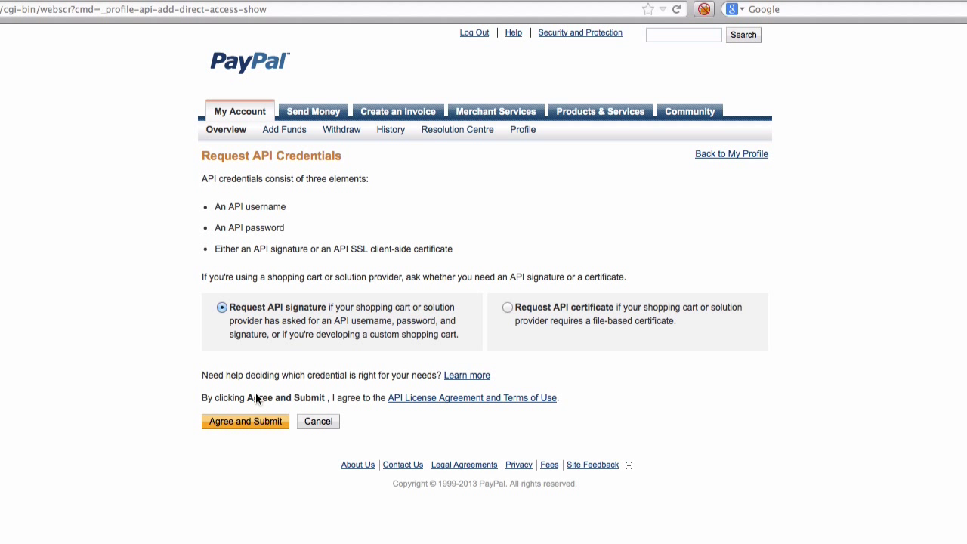
left_click(255, 422)
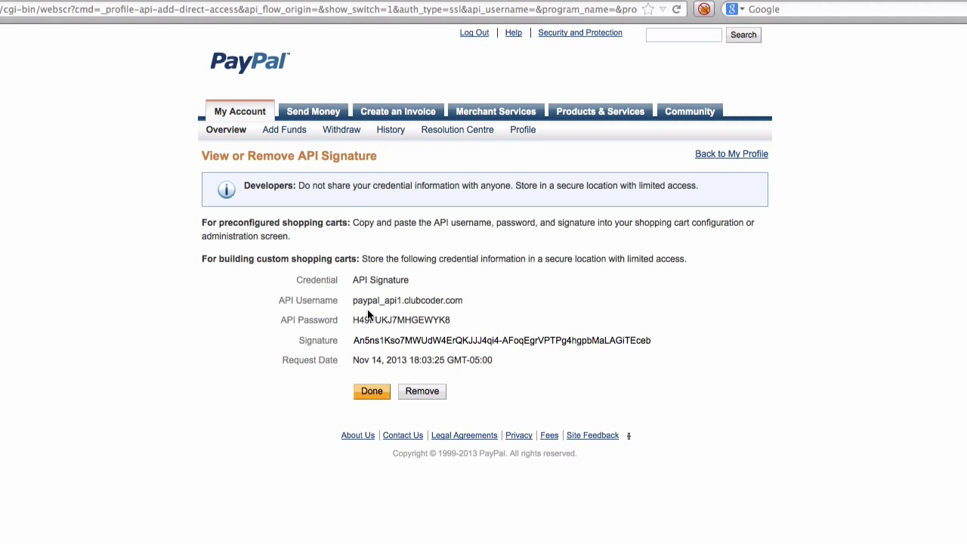
Copy the API username from PayPal into the WHMCS API Username field
double_click(372, 300)
key("super+c")
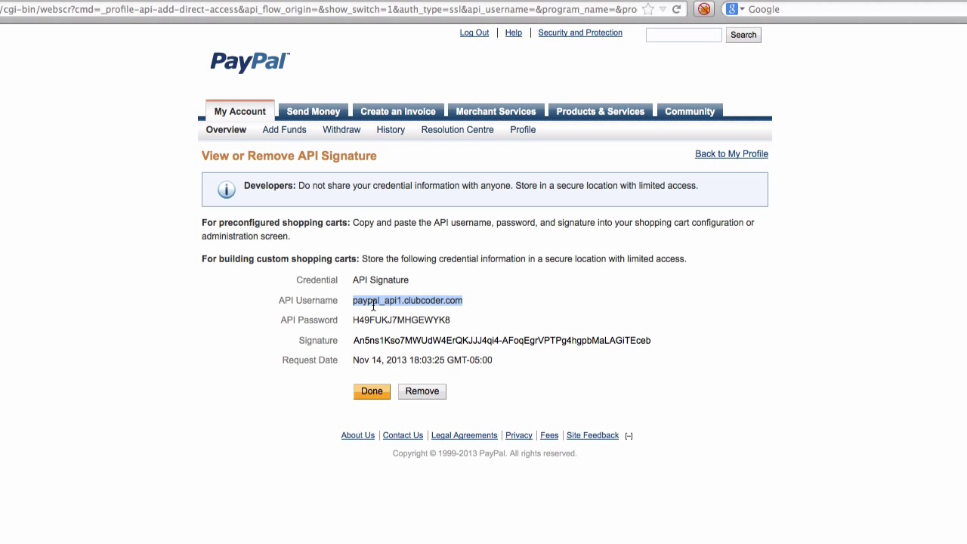
key("ctrl+Tab")
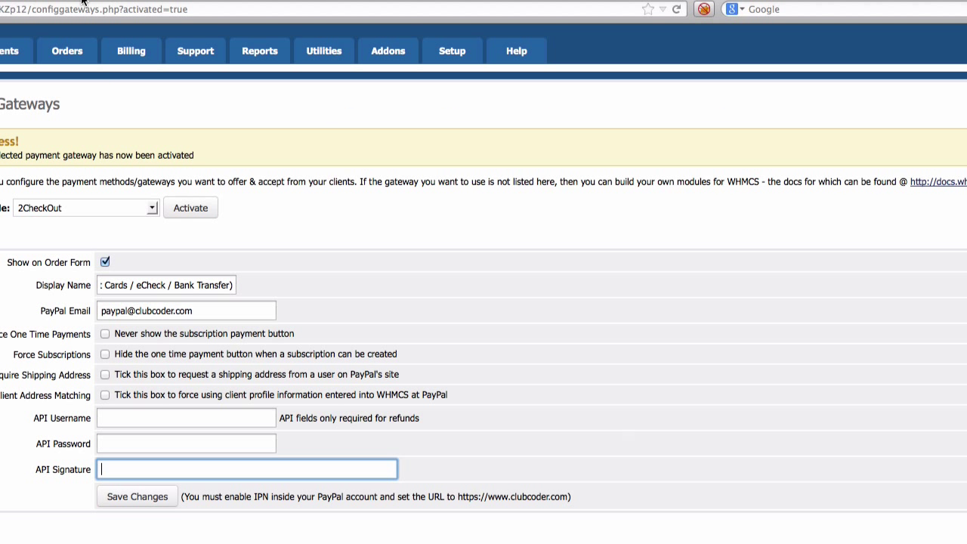
left_click(204, 416)
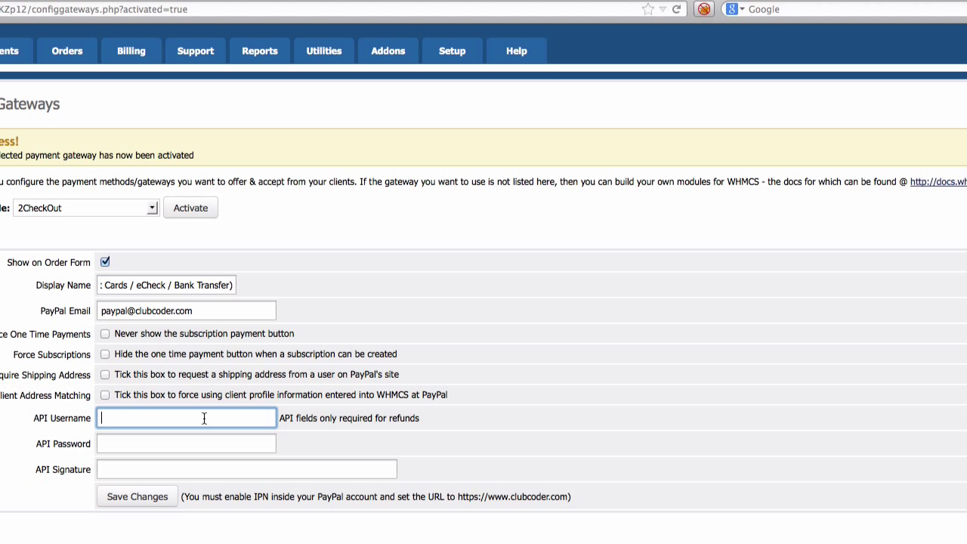
key("super+v")
Copy the API password from PayPal into the WHMCS API Password field
left_click(211, 445)
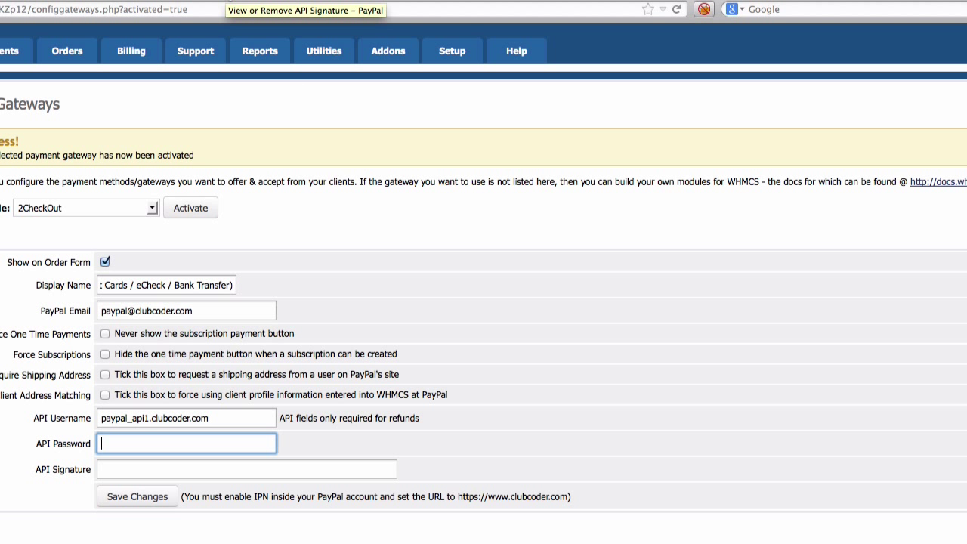
left_click(306, 2)
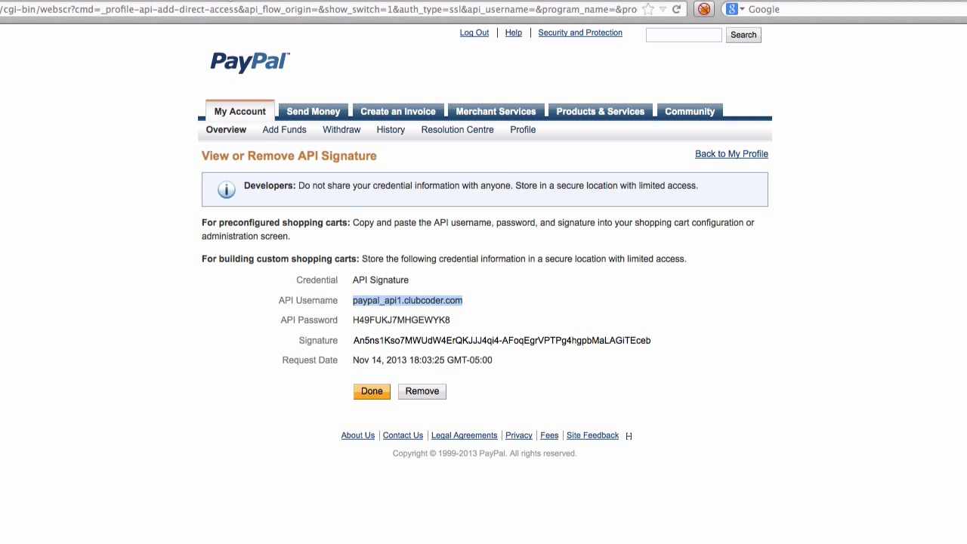
left_click(385, 323)
double_click(385, 323)
key("super+c")
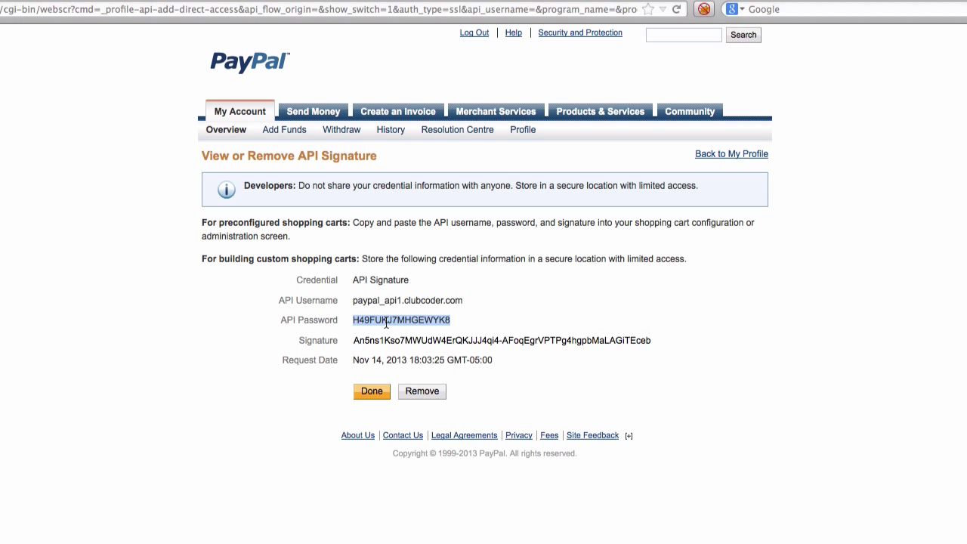
left_click(73, 3)
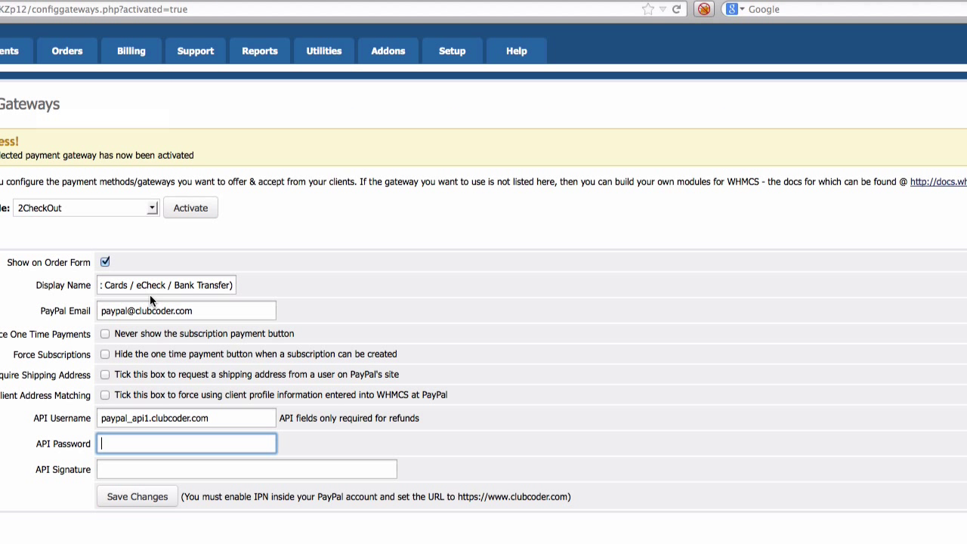
key("super+v")
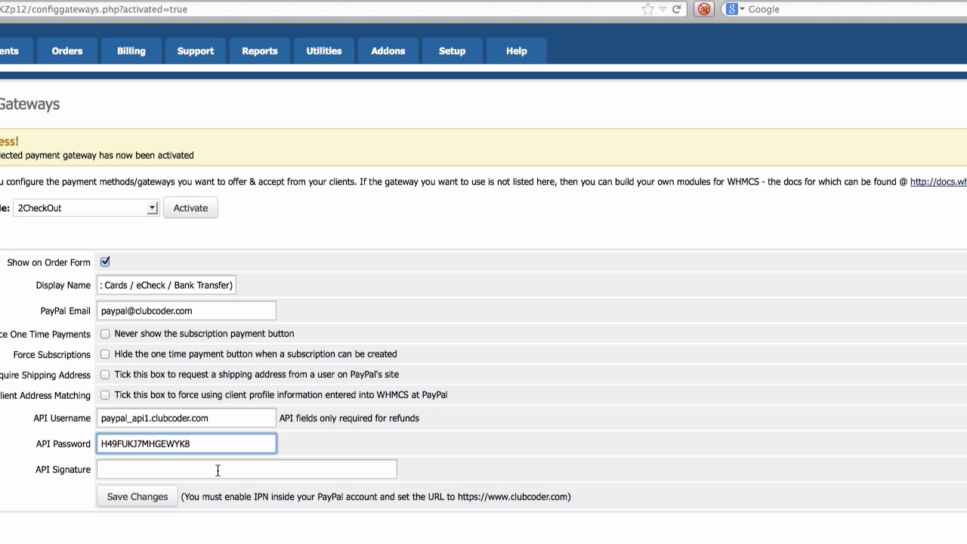
Copy the full API signature from PayPal into the WHMCS API Signature field
left_click(218, 470)
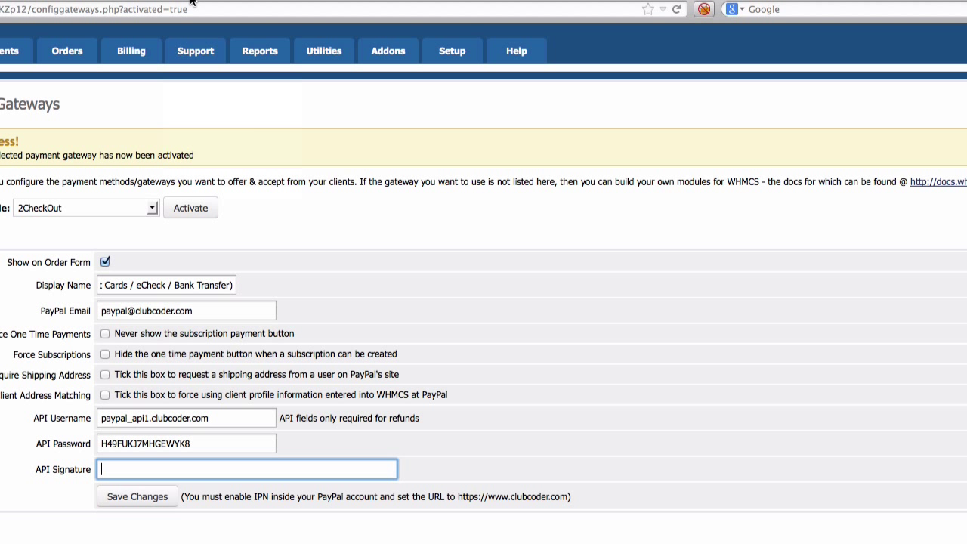
key("ctrl+Tab")
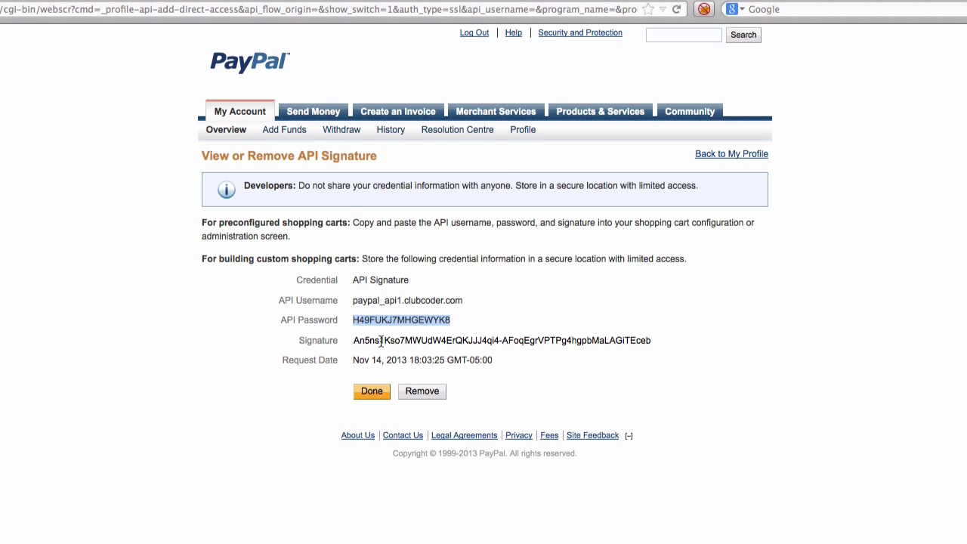
double_click(381, 341)
triple_click(381, 341)
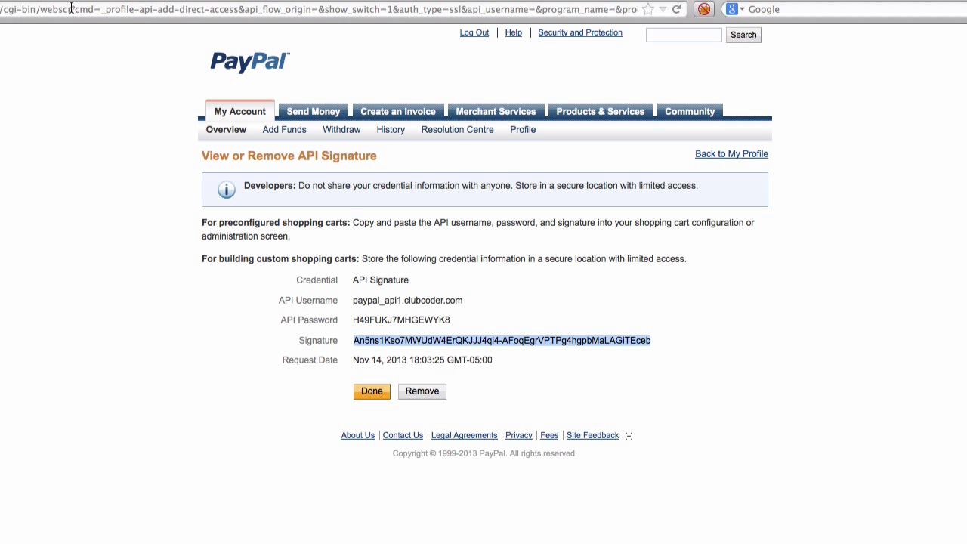
key("ctrl+Tab")
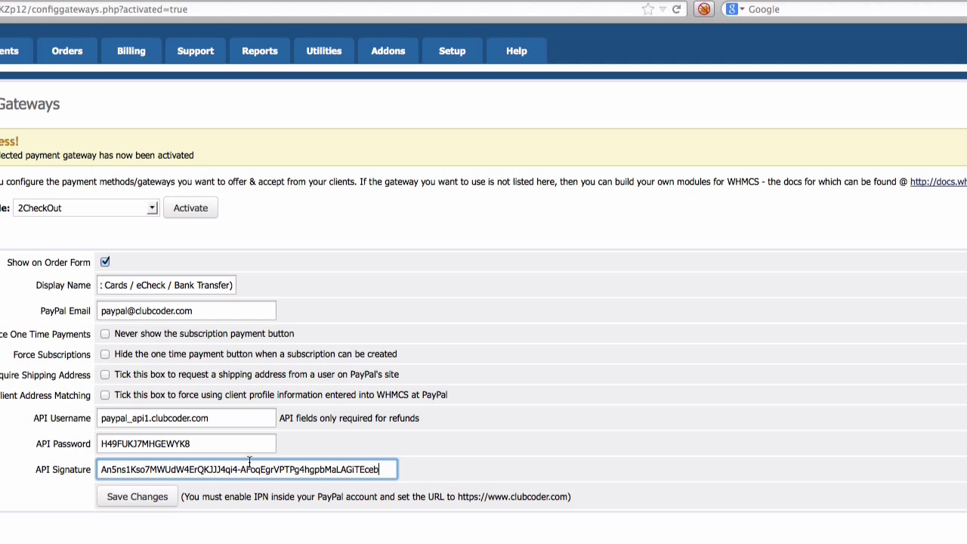
Save the PayPal gateway settings, then browse the Activate Module list and Setup menu unchanged
left_click(218, 528)
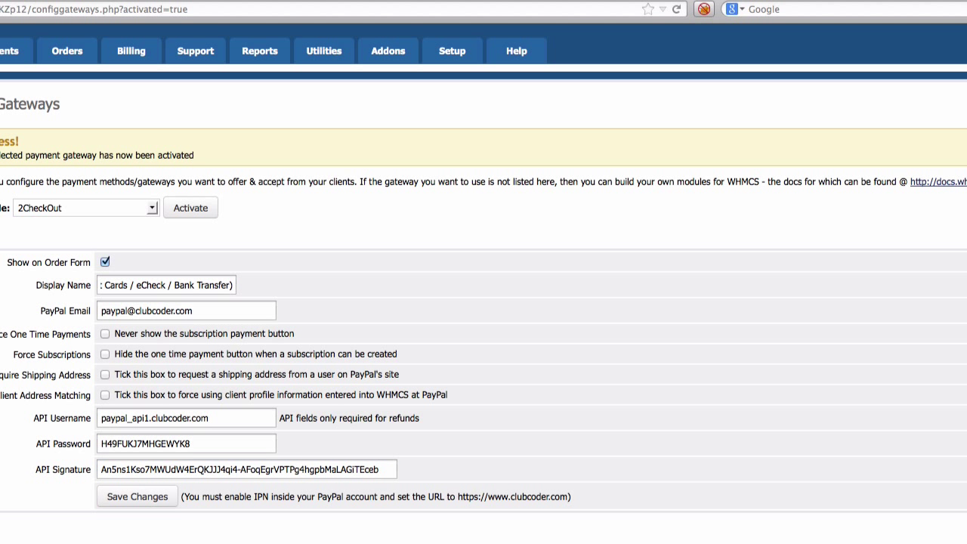
left_click(143, 501)
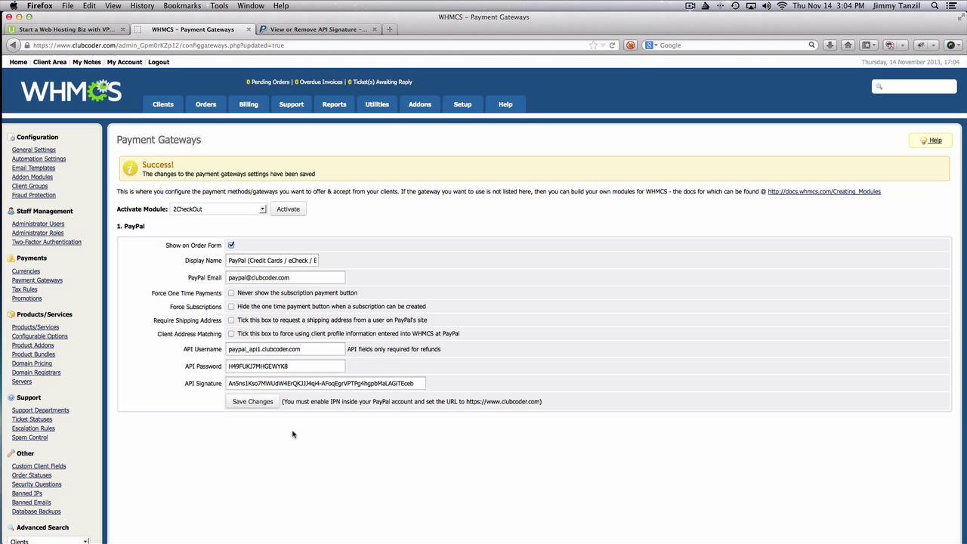
left_click(227, 211)
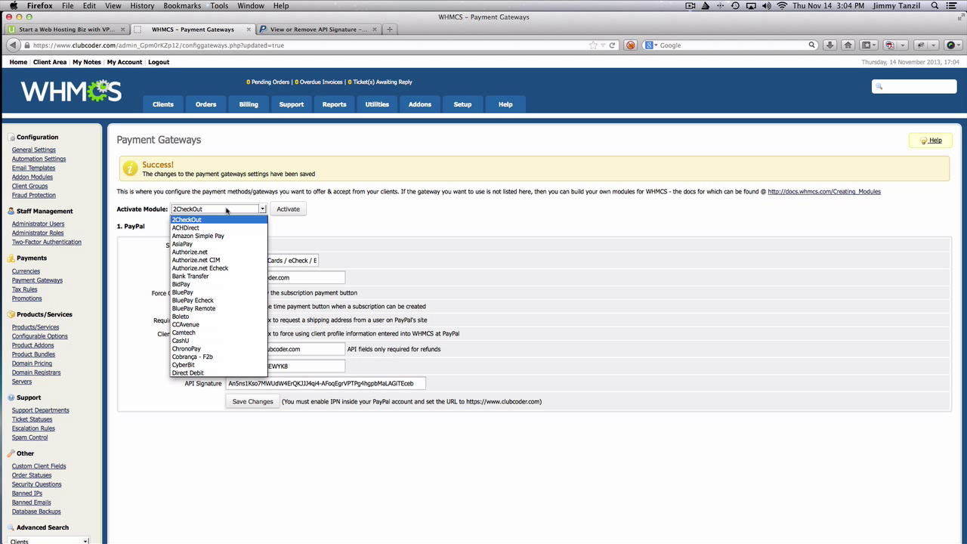
scroll(235, 242, "down", 10)
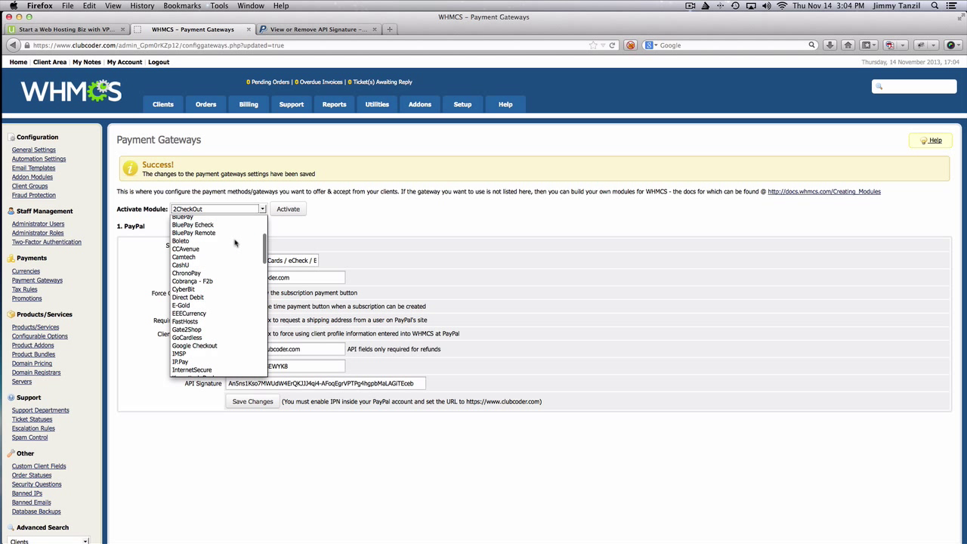
scroll(235, 243, "down", 10)
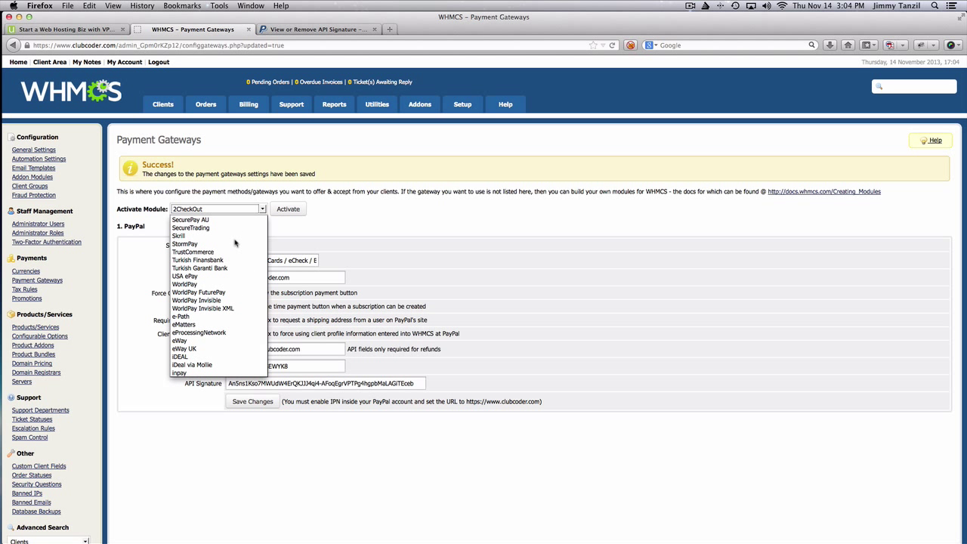
scroll(235, 243, "up", 5)
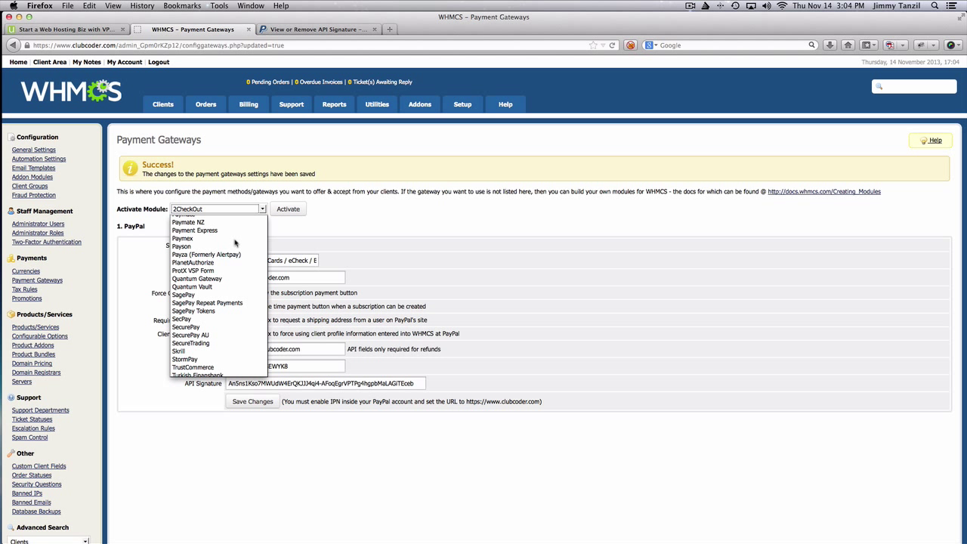
scroll(235, 243, "up", 10)
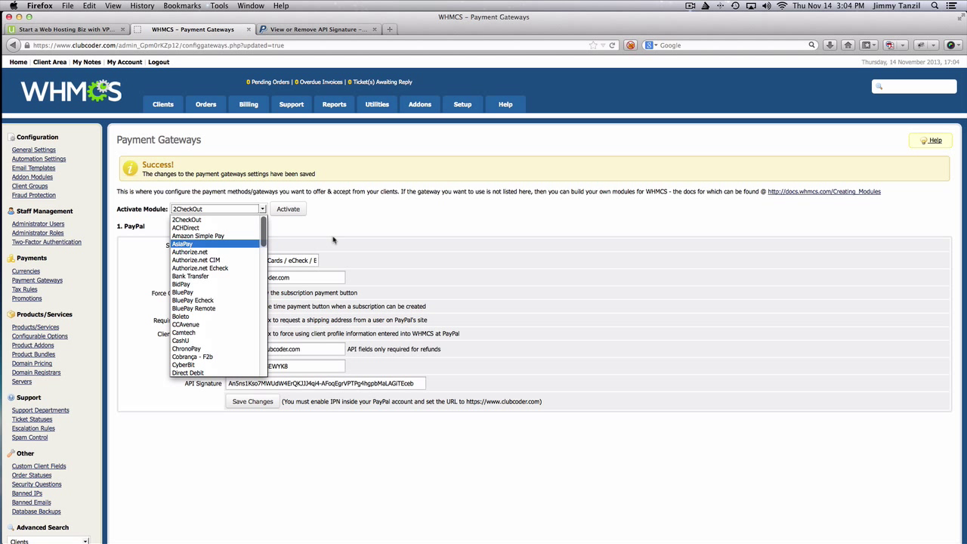
left_click(334, 240)
mouse_move(459, 109)
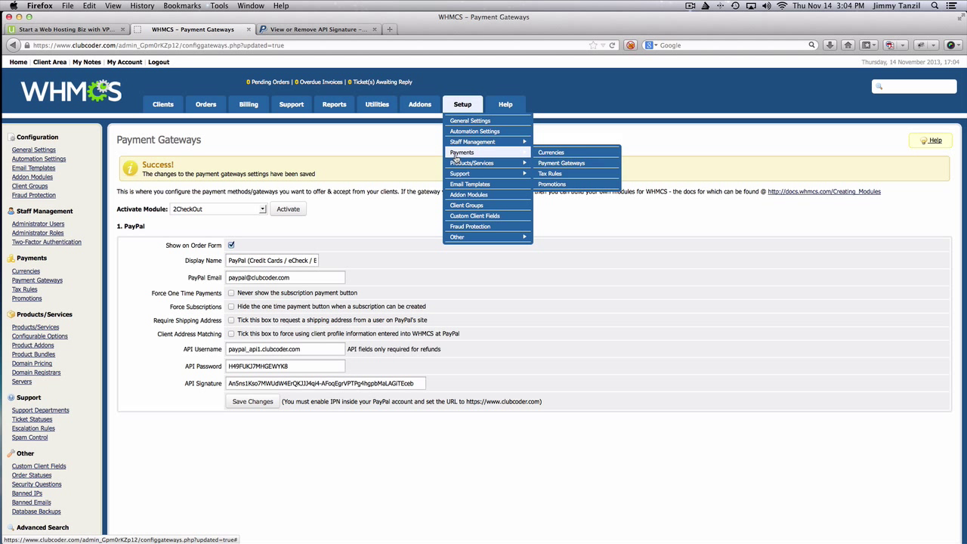
mouse_move(456, 165)
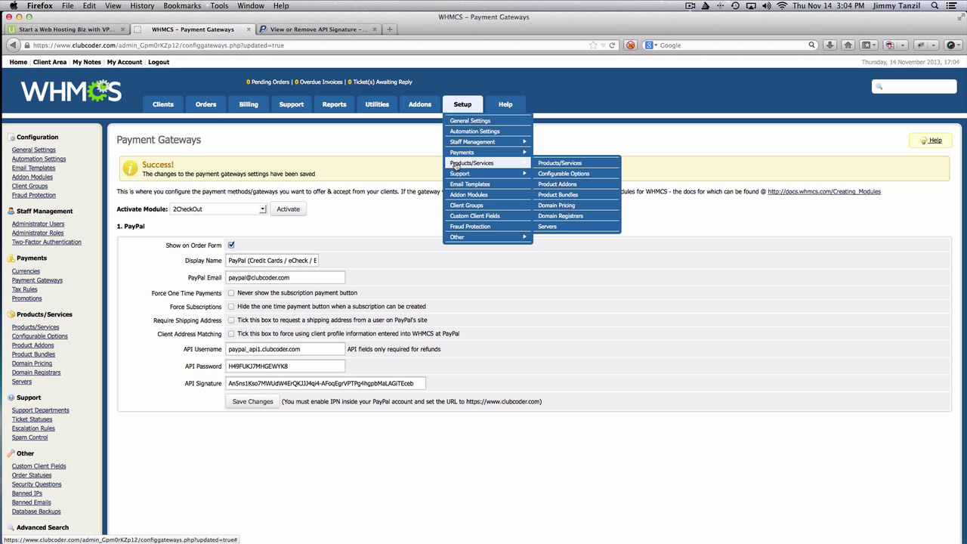